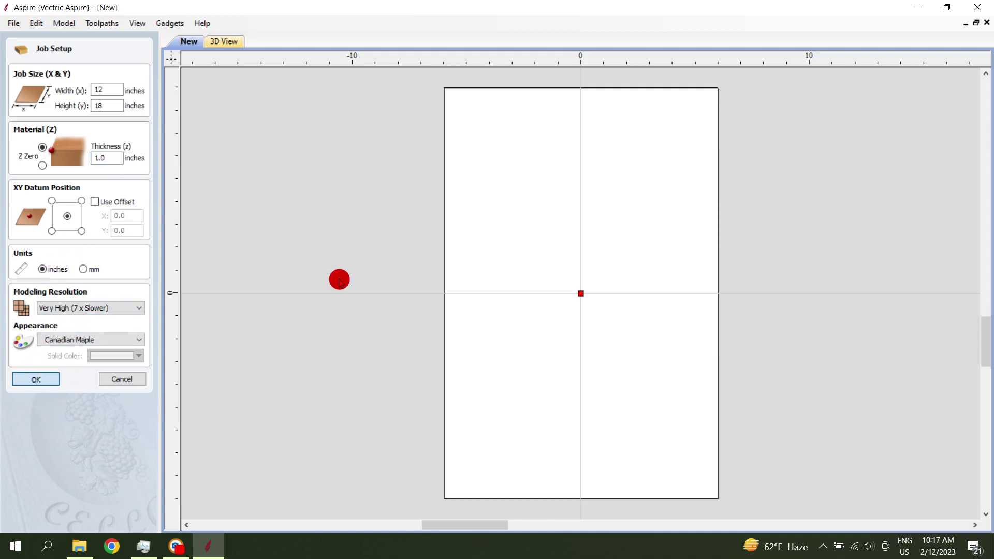
- Create the 12 x 18 inch job with 1.0 inch thickness and open the 12x18 frame CRV3D file from the Elephants folder
key(Return)
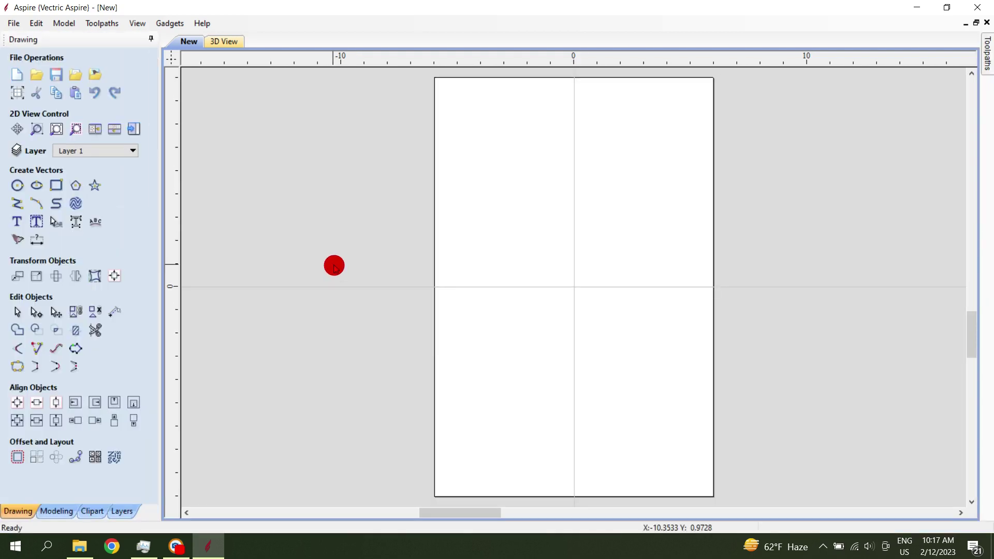
mouse_move(77, 549)
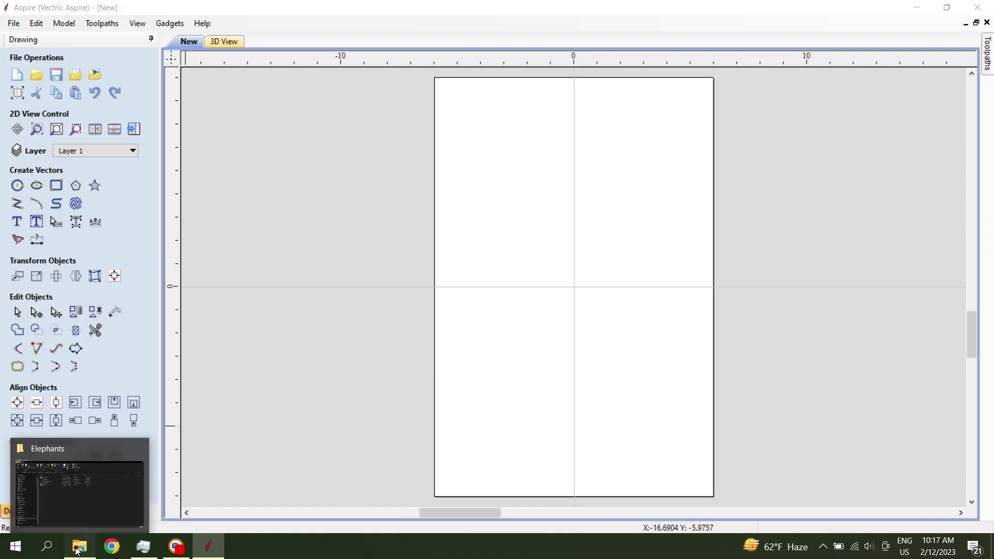
click(94, 518)
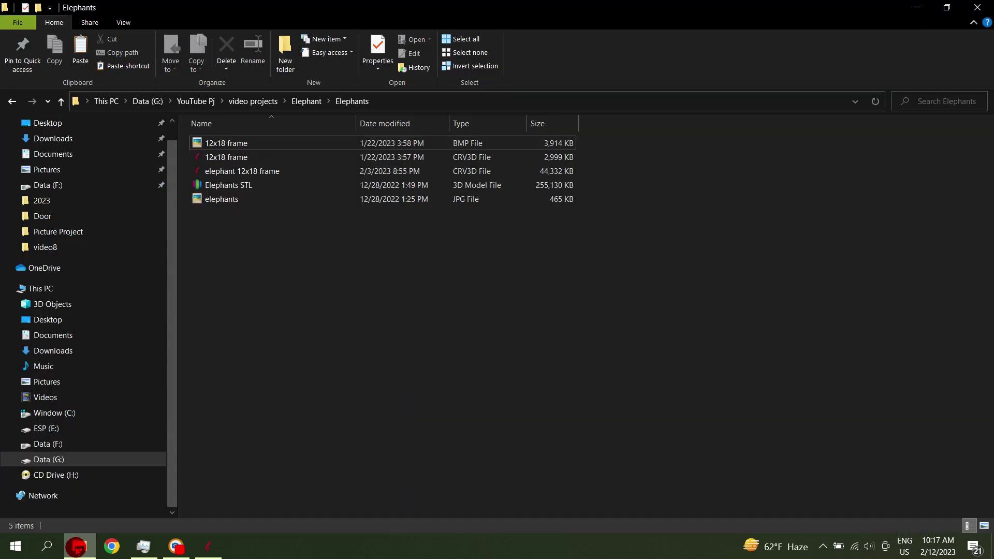
double_click(242, 158)
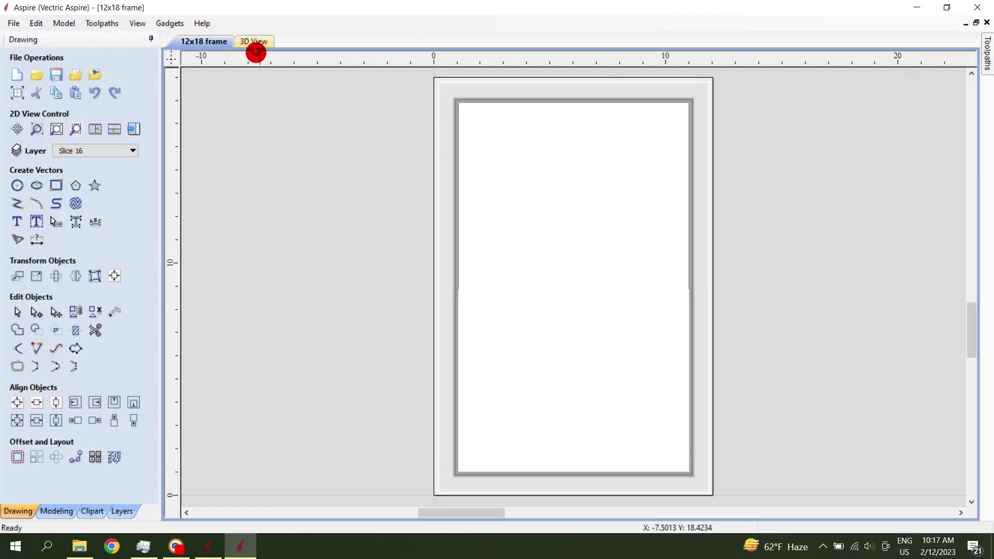
- Inspect the frame in 3D, select all its parts in the 2D view of the 12x18 frame file, and copy them
click(254, 41)
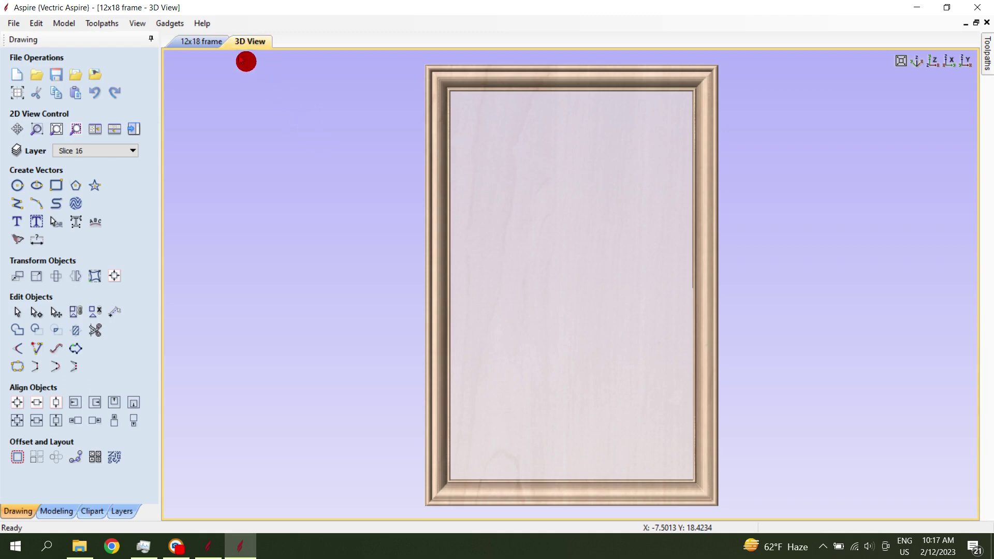
click(203, 42)
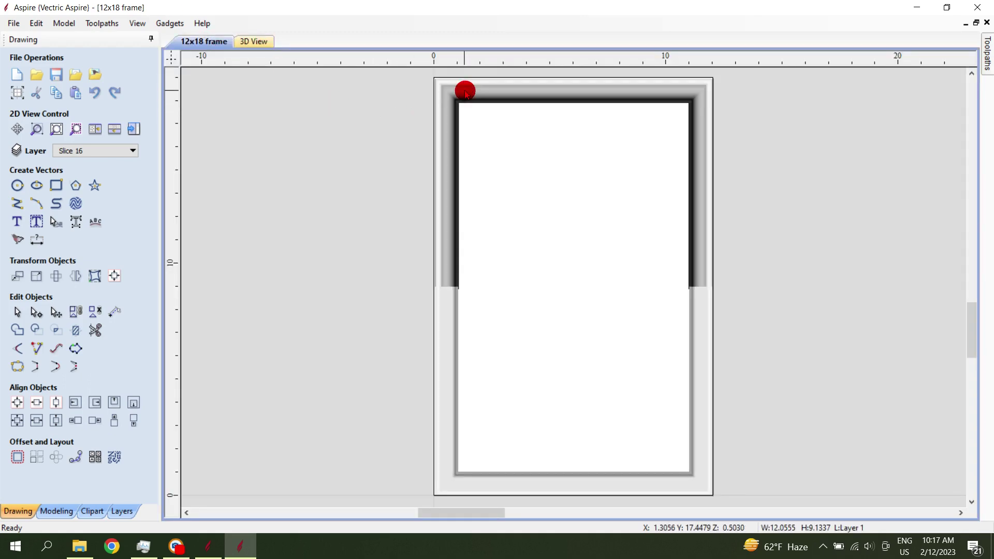
shift+click(445, 351)
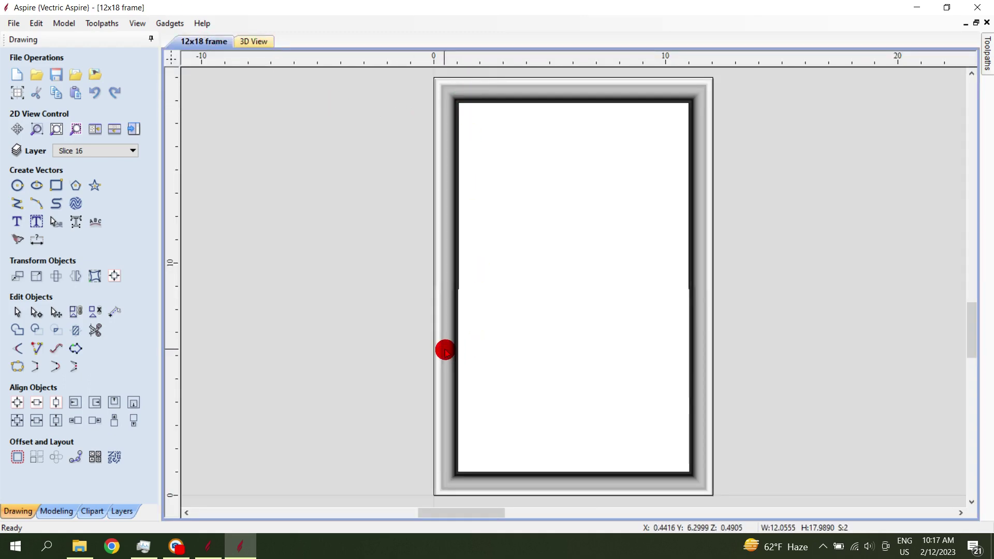
click(532, 321)
scroll(691, 300, down, 2)
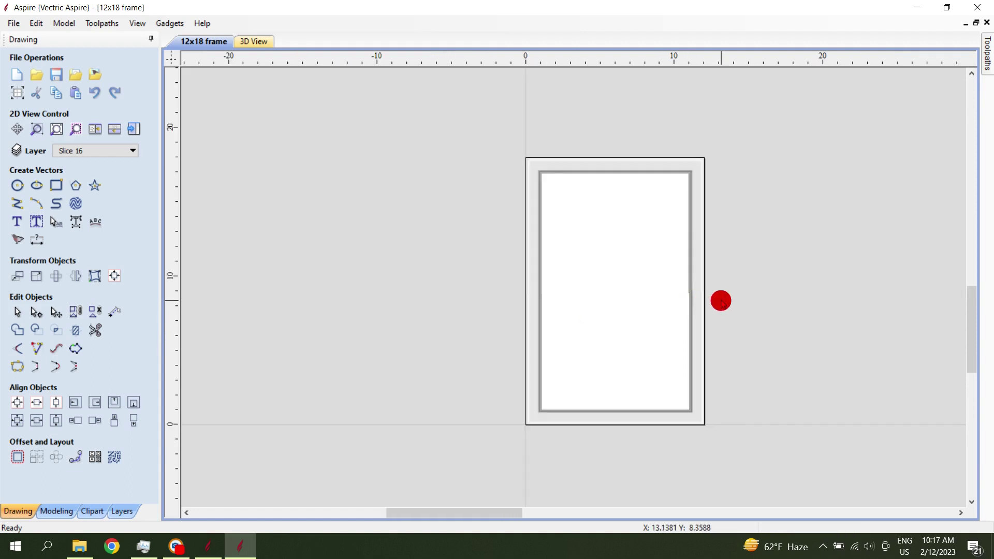
mouse_move(488, 131)
mouse_down()
mouse_move(832, 469)
mouse_move(823, 461)
mouse_up()
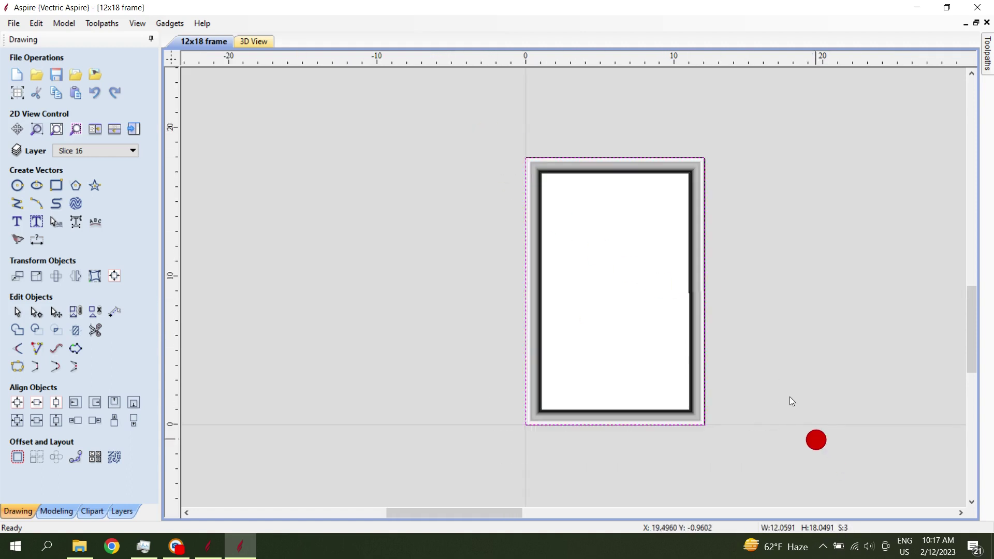
right_click(698, 249)
click(713, 242)
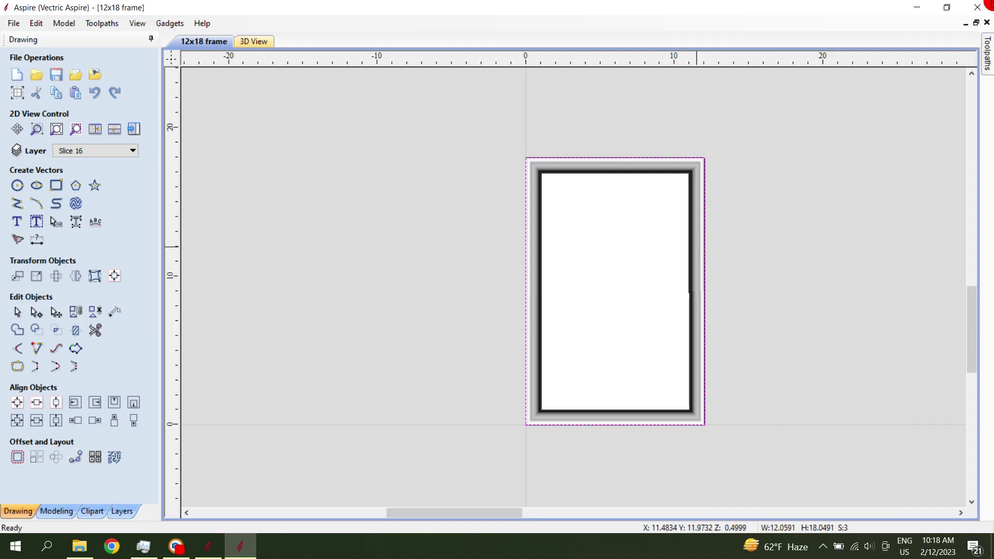
- Paste the copied frame into the new job and center it on the material both horizontally and vertically
click(208, 546)
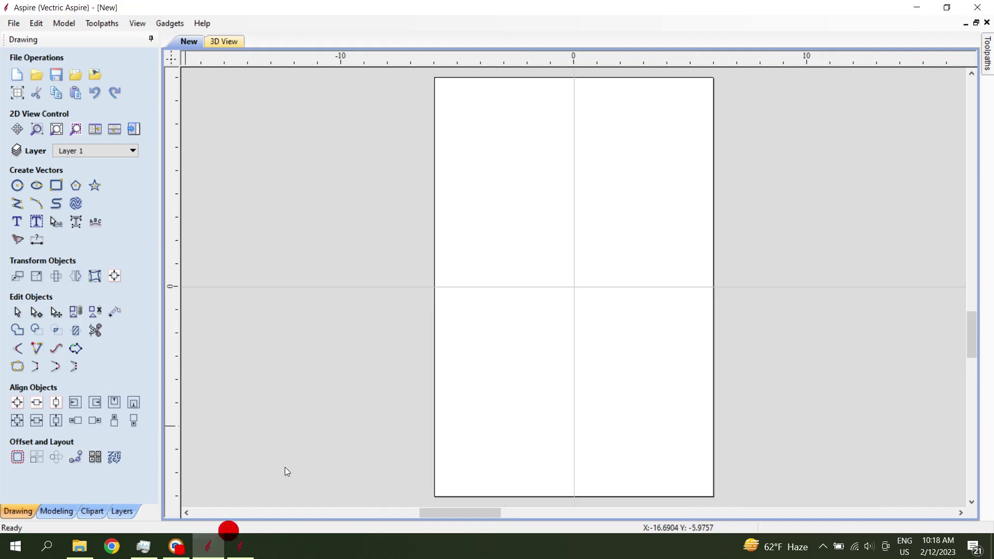
right_click(542, 179)
click(568, 237)
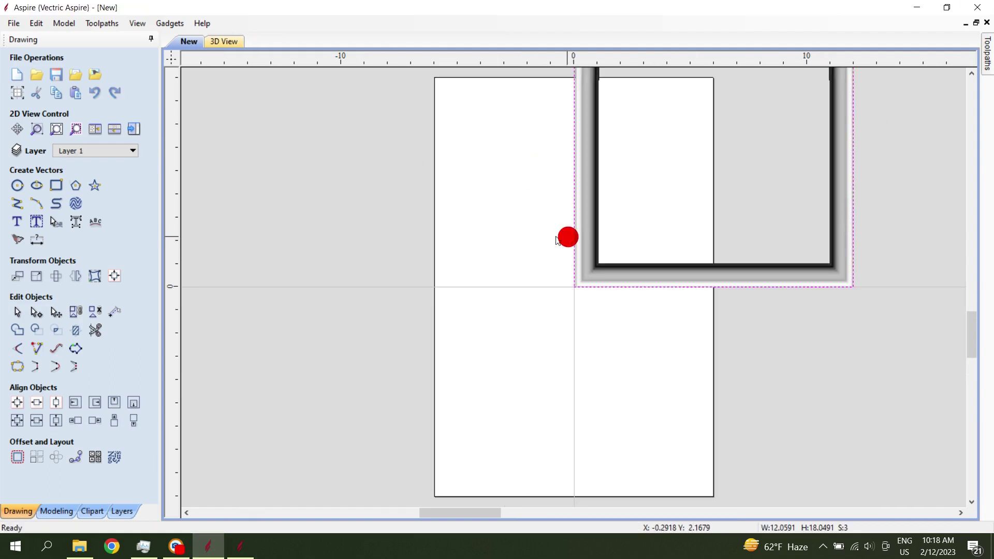
click(114, 276)
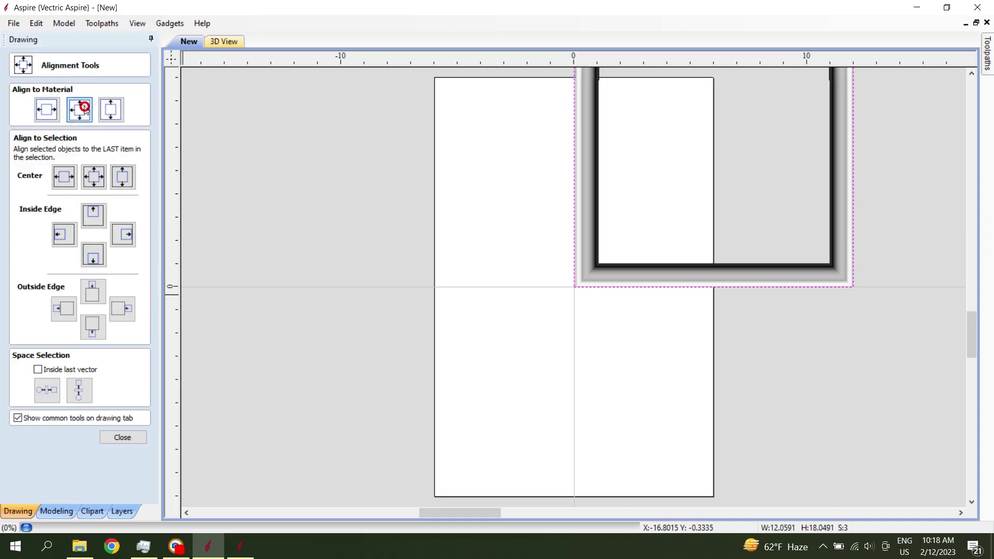
click(78, 109)
click(136, 439)
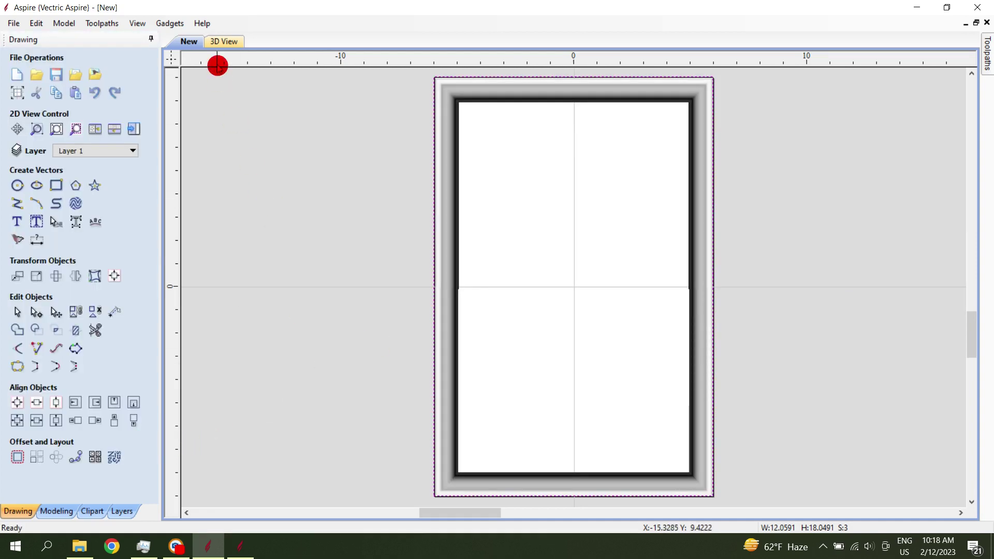
- Check the pasted frame in the new job's 3D view and close the separate 12x18 frame file window
click(227, 41)
scroll(533, 375, up, 3)
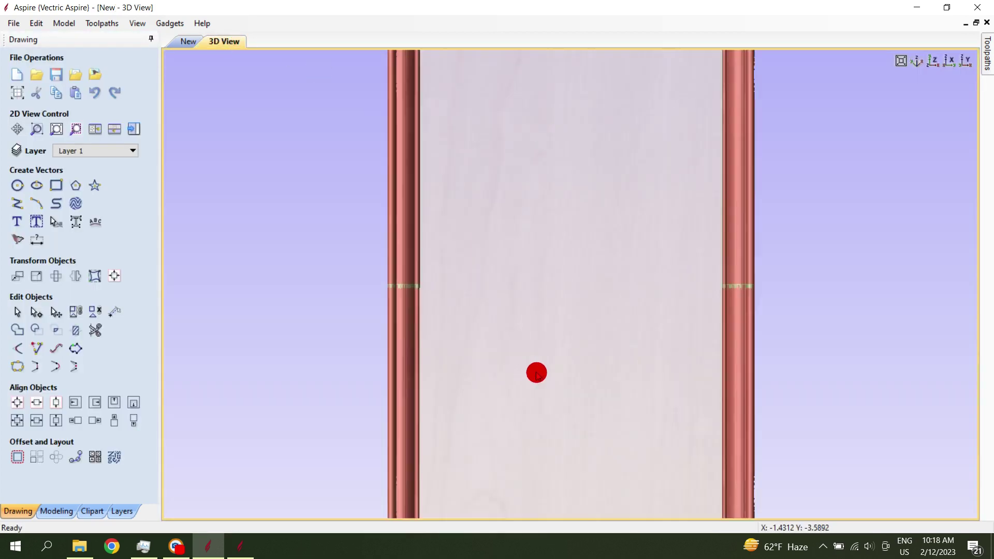
mouse_move(576, 397)
mouse_down()
mouse_move(597, 182)
mouse_move(606, 199)
mouse_move(577, 390)
mouse_up()
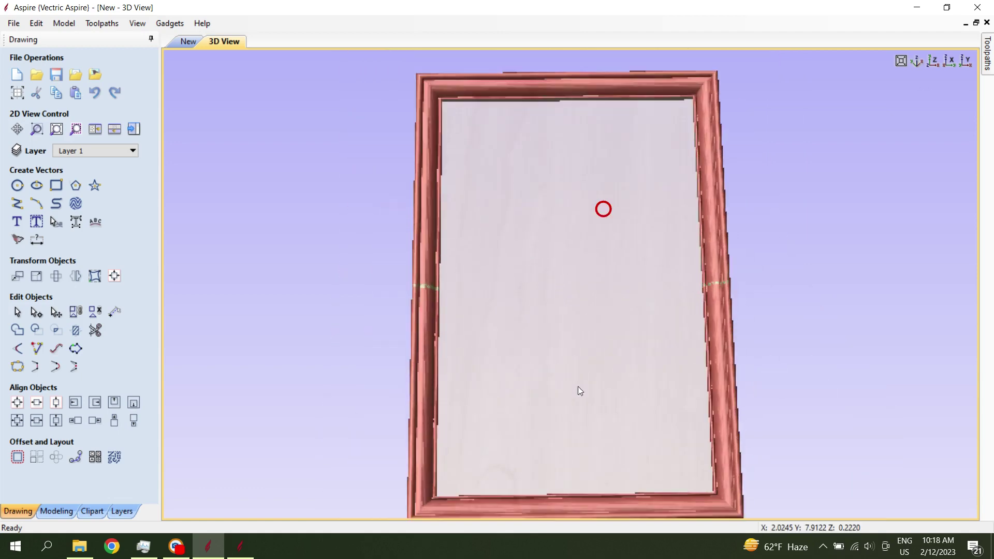
scroll(583, 380, down, 3)
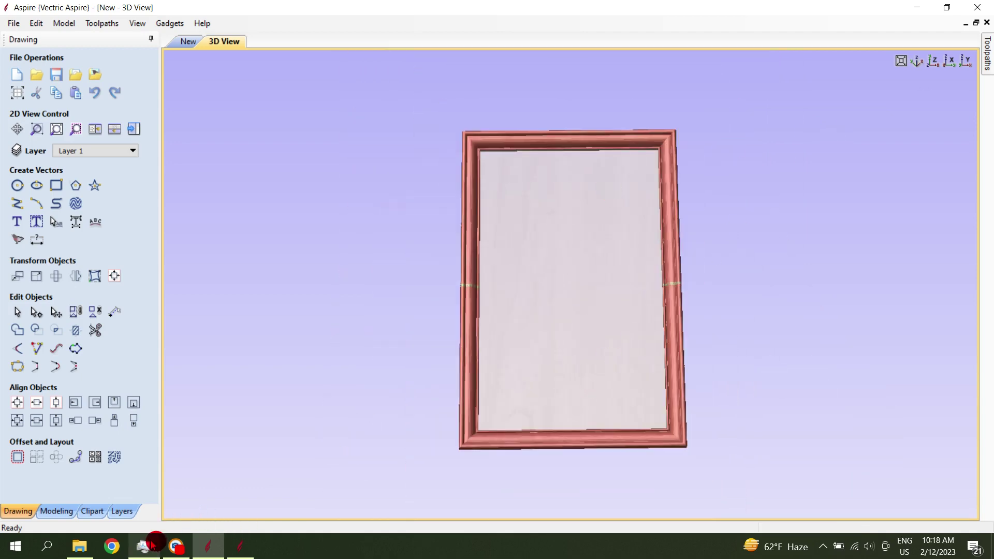
click(240, 546)
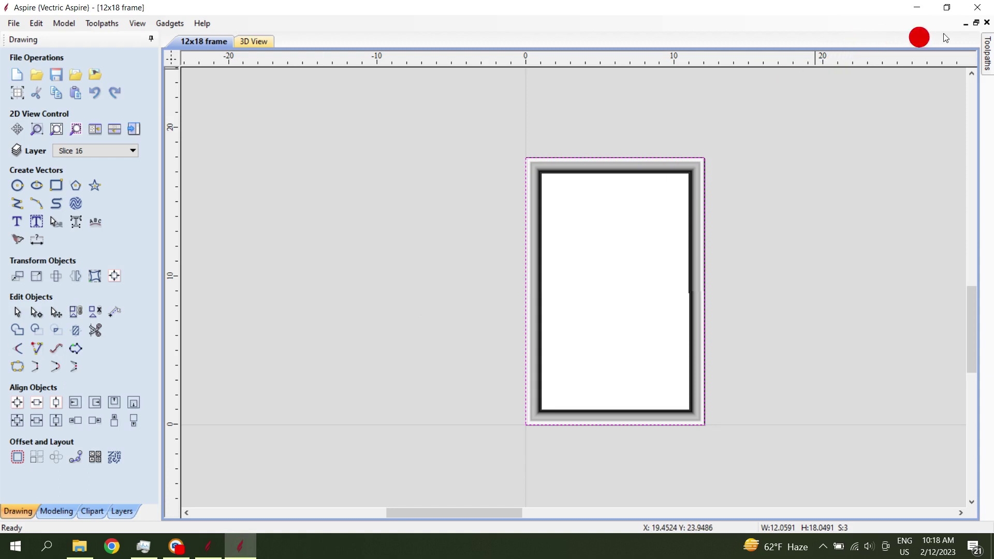
click(978, 7)
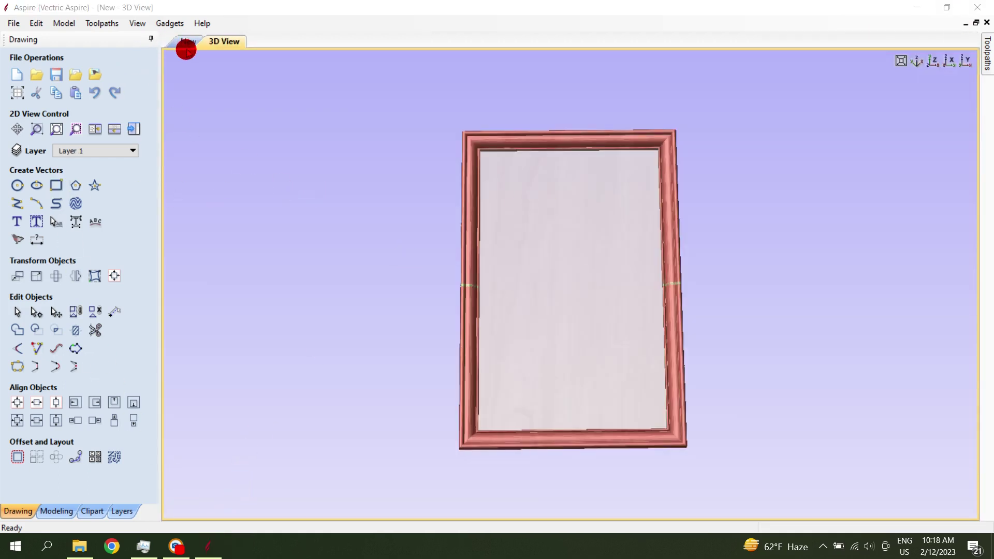
- Group the two picture with clock components in the component tree and review the group's component properties
click(50, 513)
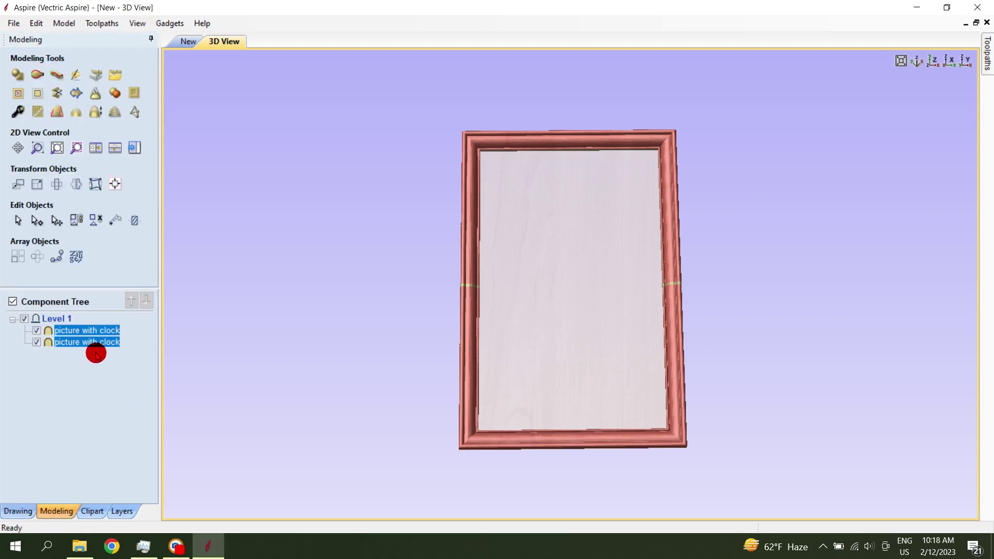
click(96, 354)
click(93, 331)
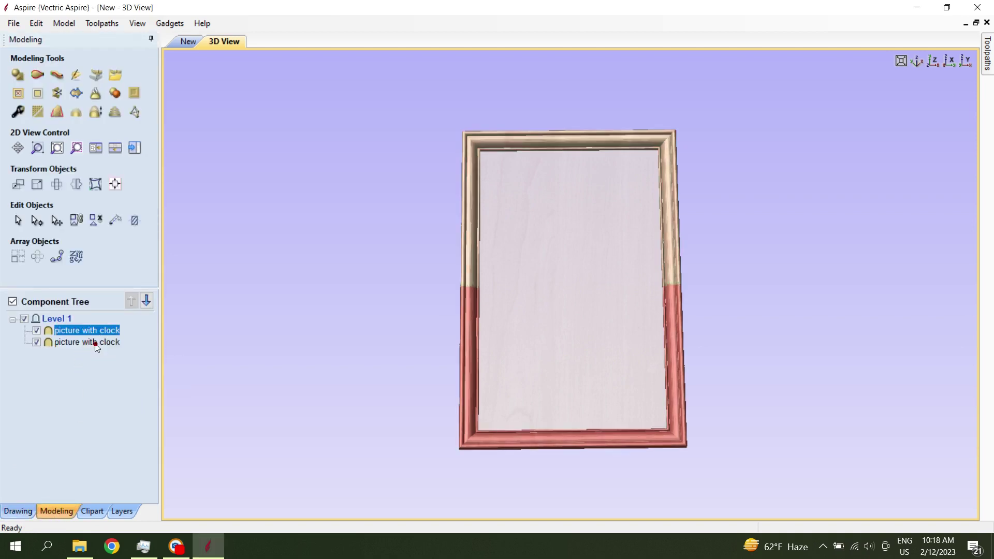
shift+click(96, 342)
right_click(96, 344)
click(126, 405)
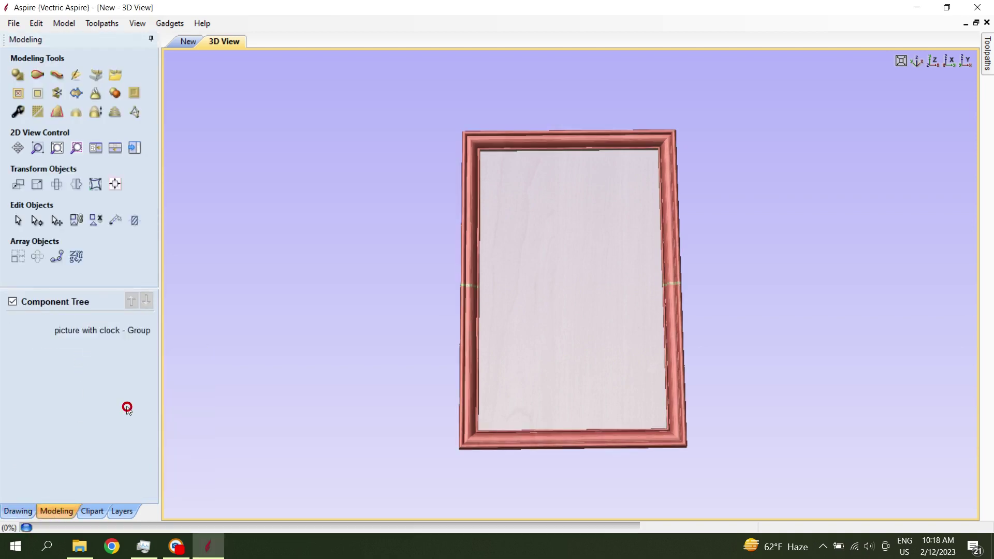
double_click(102, 330)
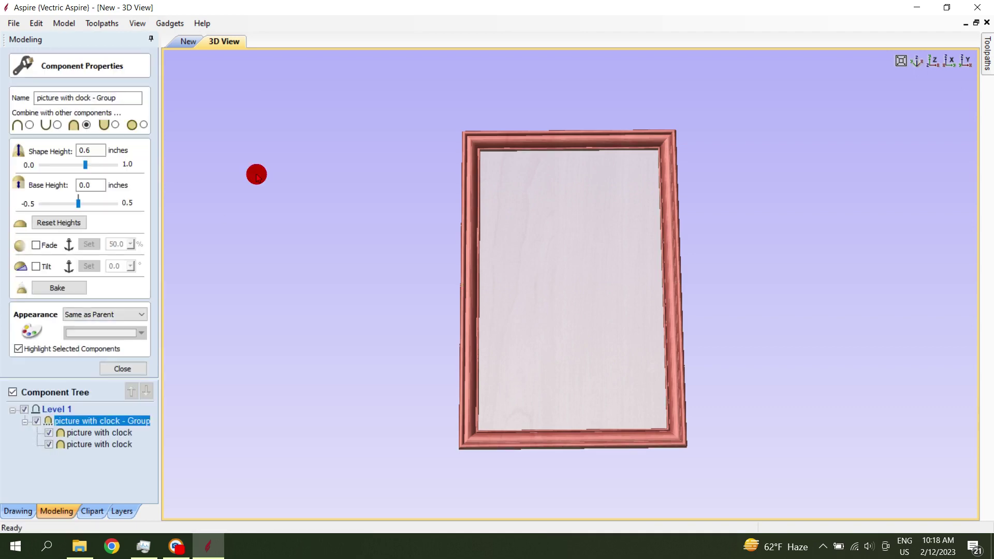
click(136, 368)
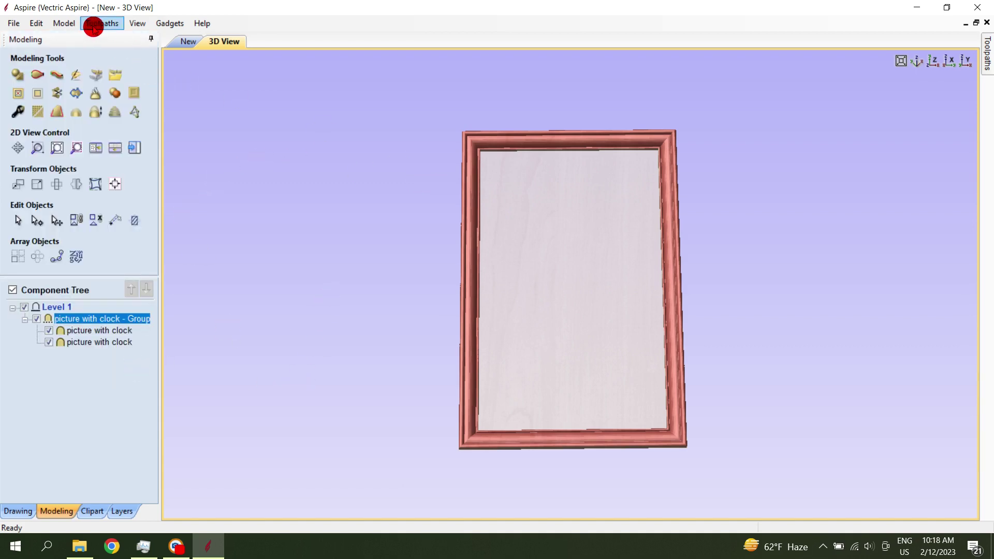
- Import the Elephants STL 3D model from the Elephants folder into the job
click(187, 49)
click(65, 24)
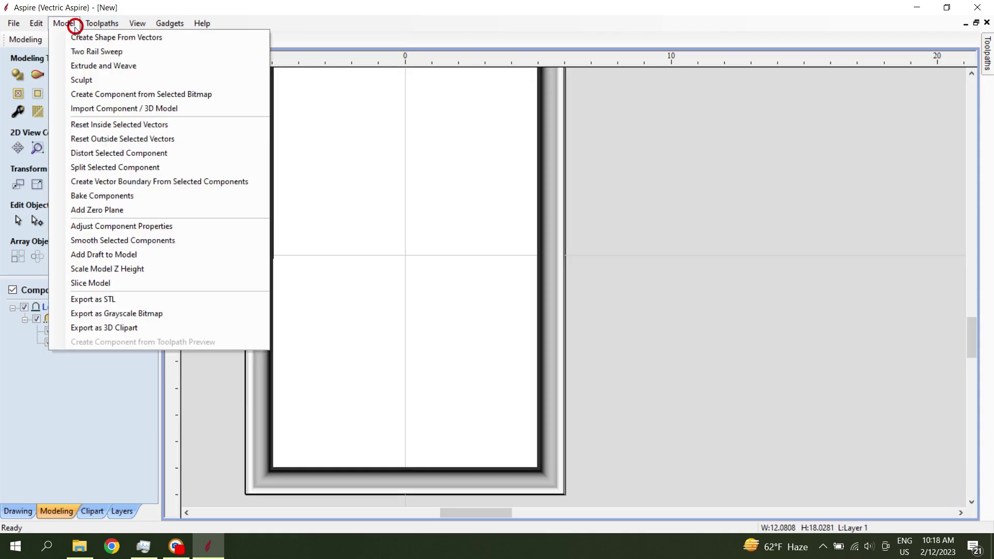
click(98, 107)
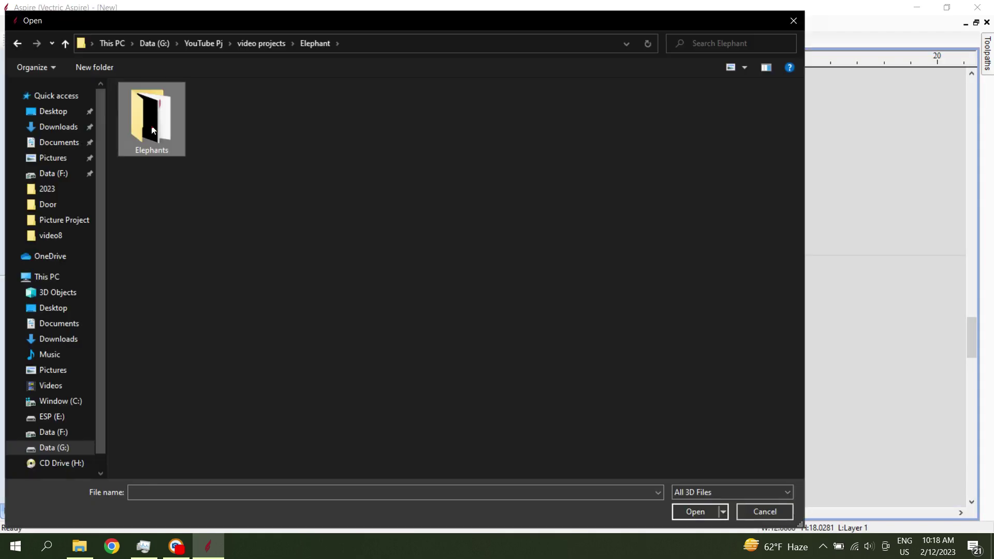
double_click(154, 130)
click(154, 135)
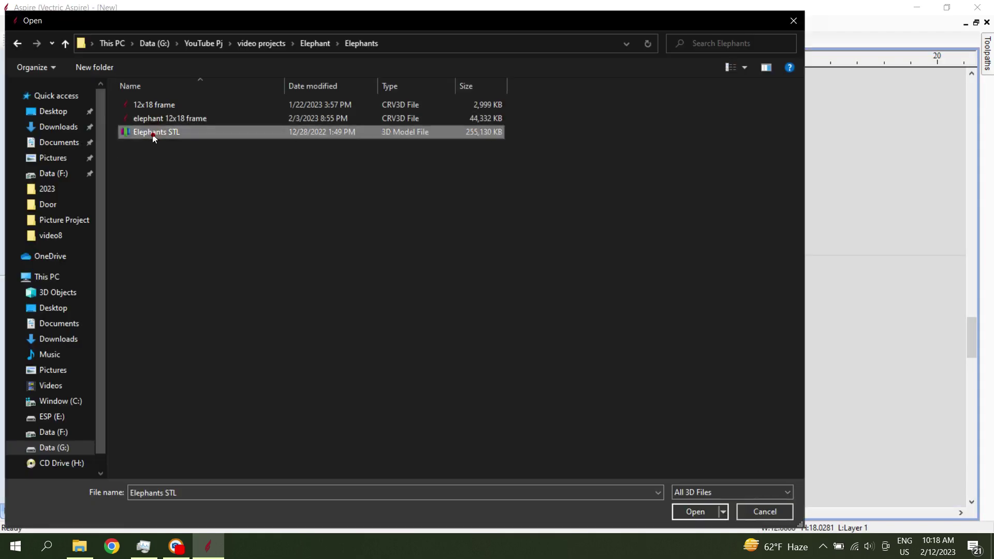
click(685, 512)
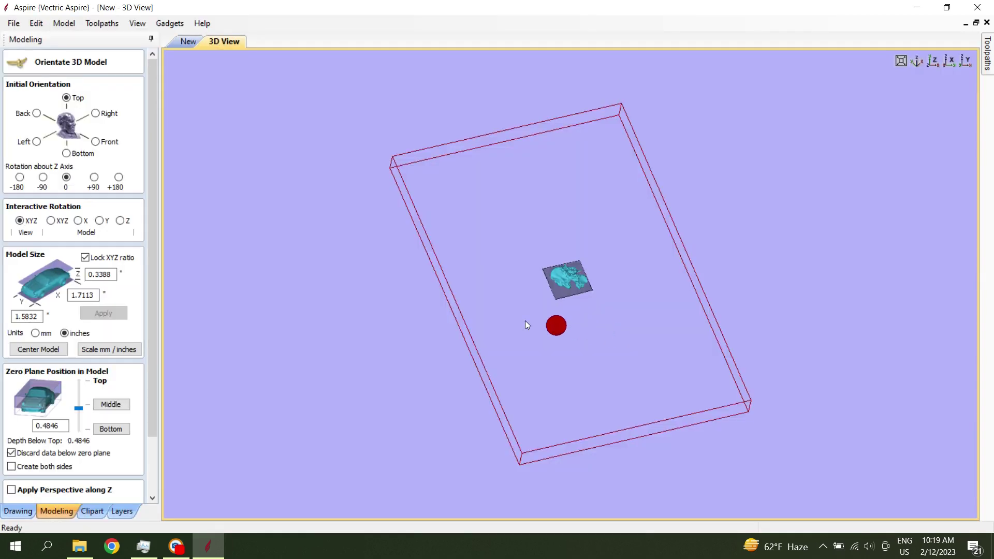
- Scale the elephant model proportionally to 12 inches in X, set its zero plane to the bottom, and finish the import
double_click(75, 296)
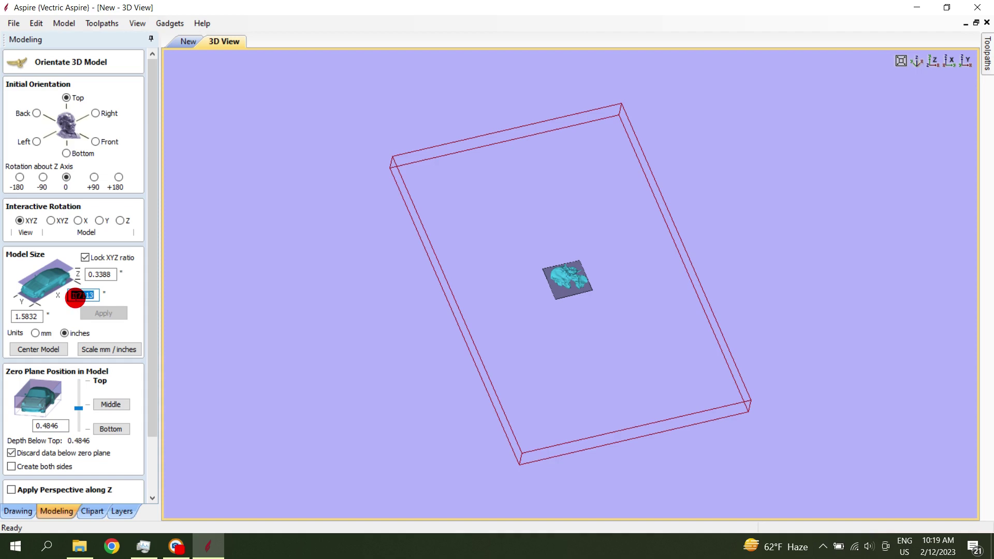
text(12)
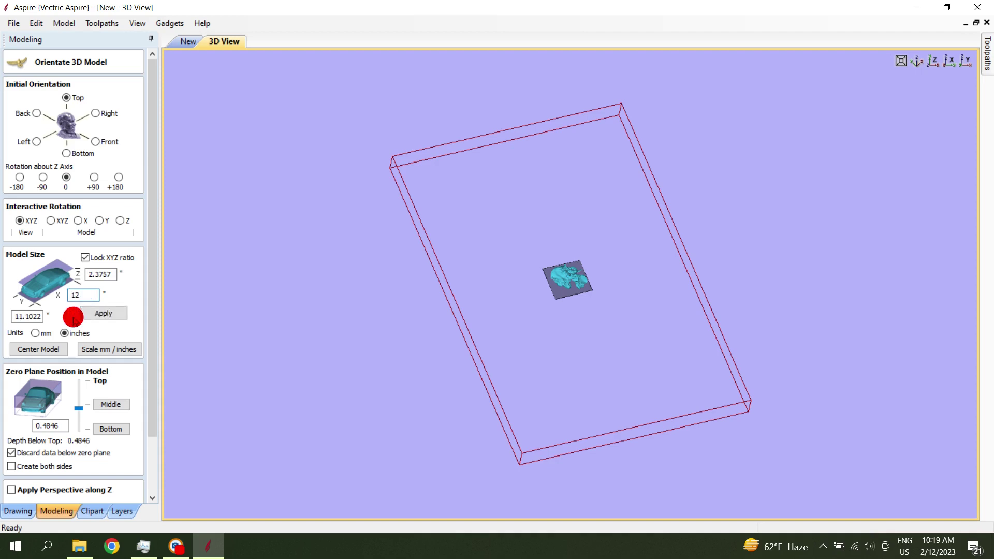
click(96, 314)
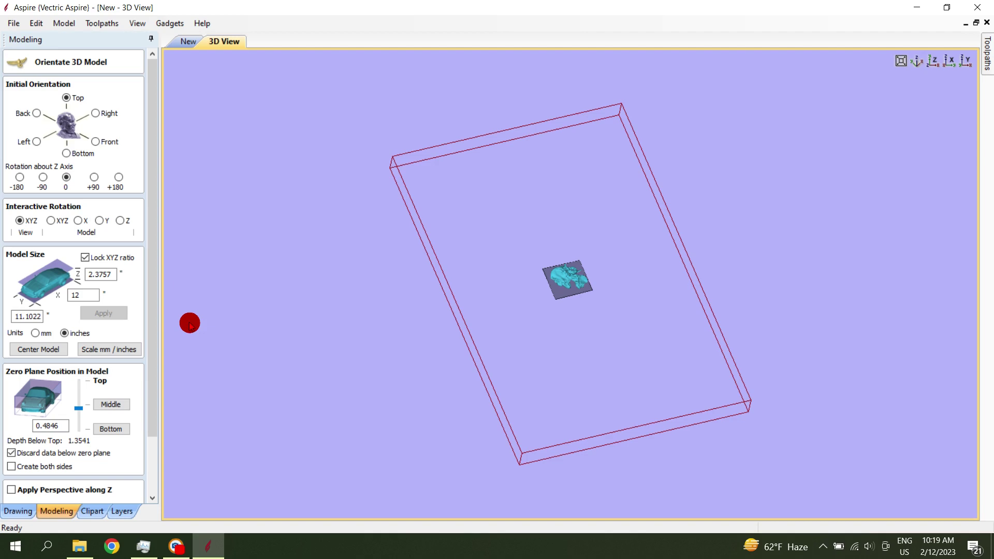
click(111, 429)
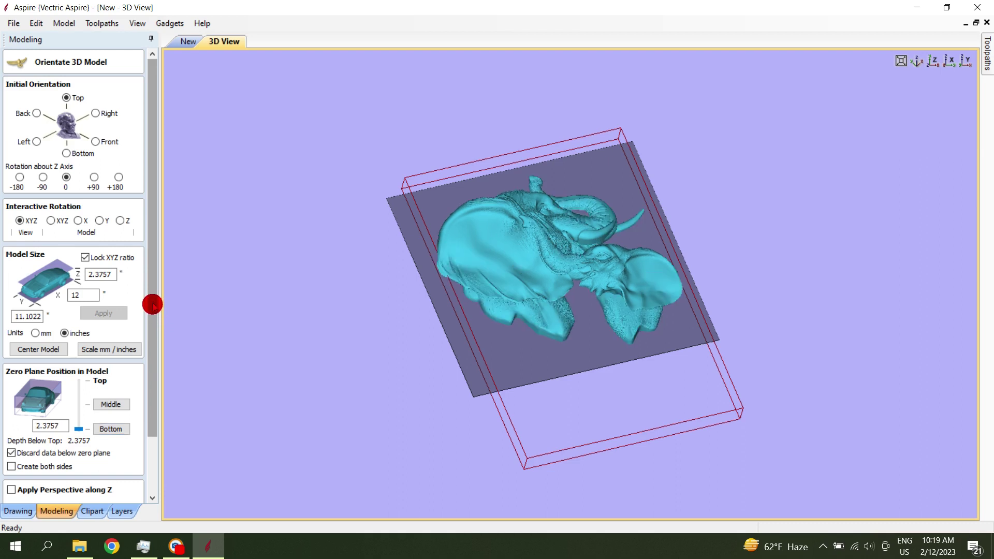
scroll(153, 305, down, 3)
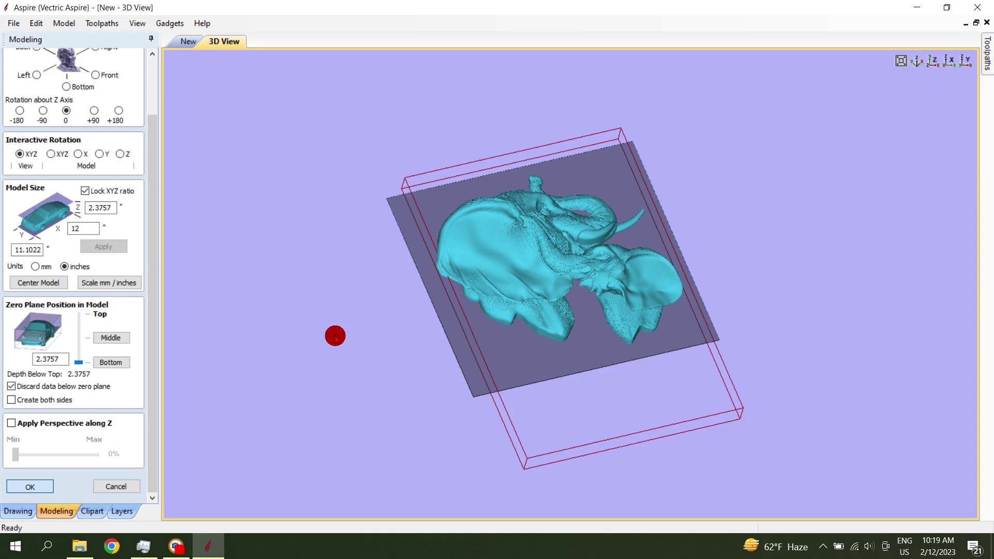
key(Return)
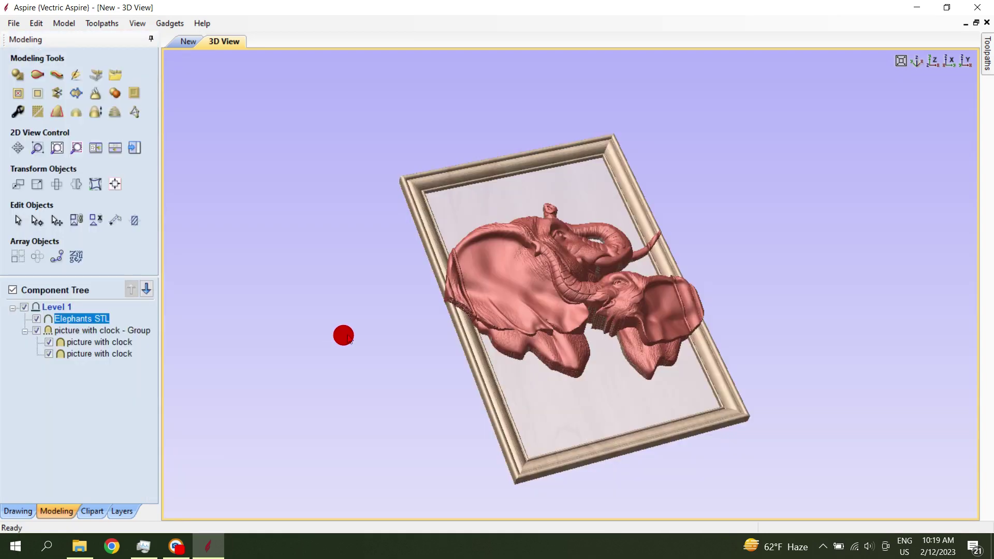
drag(732, 266, 544, 363)
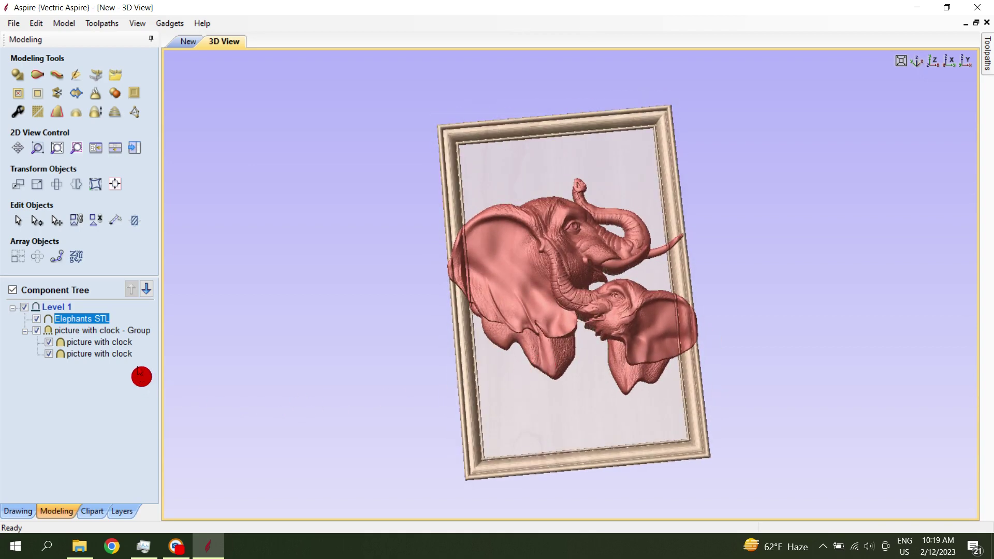
- Set the Elephants STL component's shape height to 0.8 inches and close its properties
double_click(98, 318)
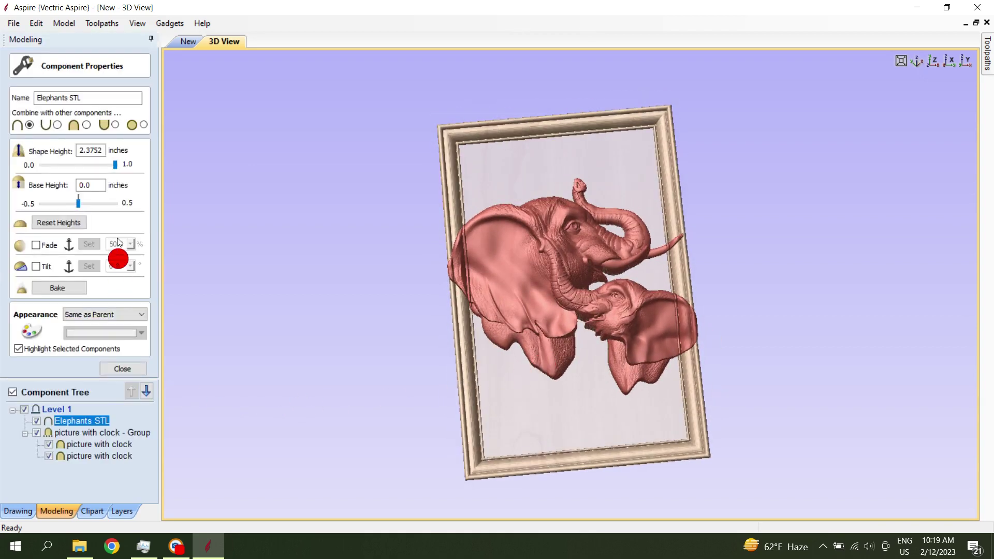
click(93, 149)
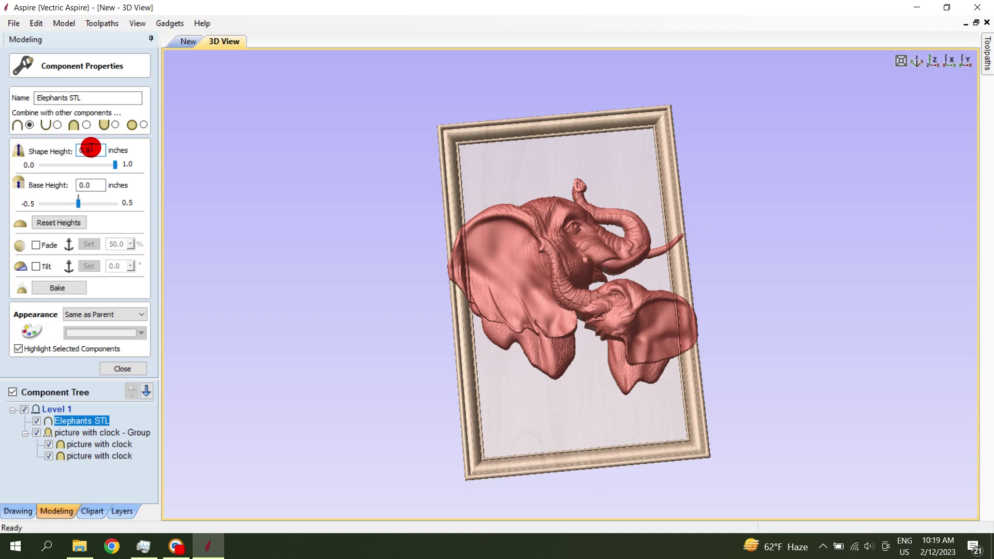
key(Return)
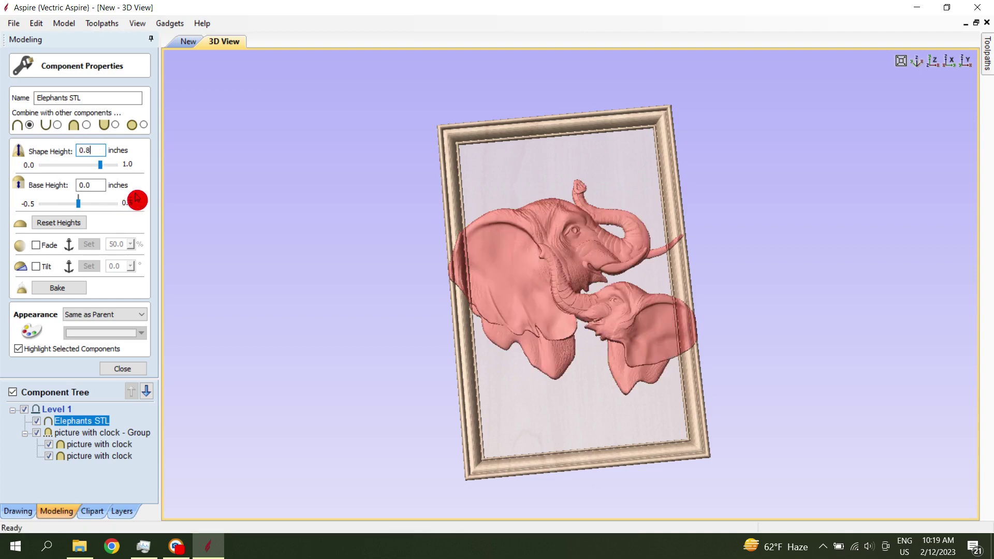
click(118, 369)
- Shrink the elephants in the 2D view to about 9.72 x 9.01 inches so they fit inside the frame opening
click(186, 42)
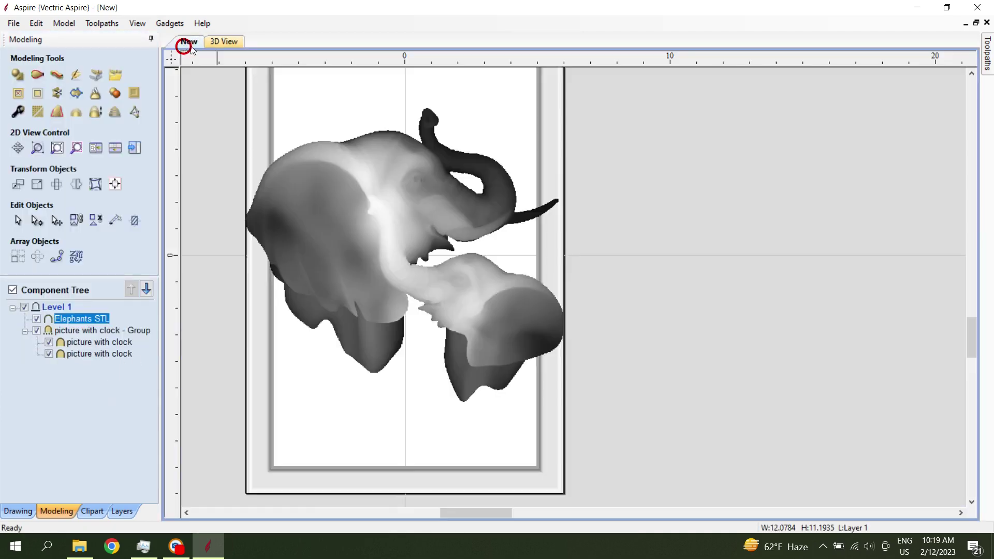
click(406, 273)
scroll(523, 377, down, 3)
click(551, 230)
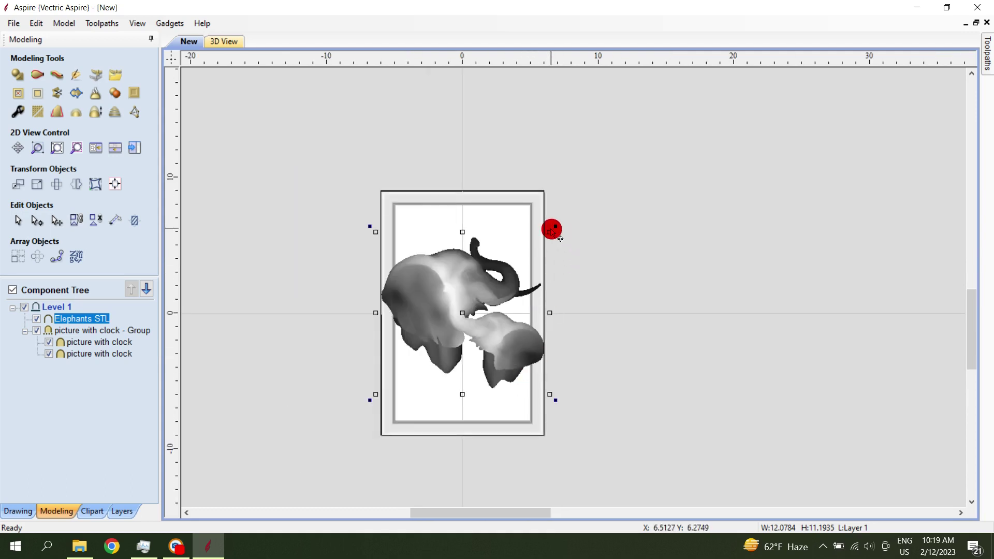
drag(548, 231, 535, 289)
scroll(504, 331, up, 1)
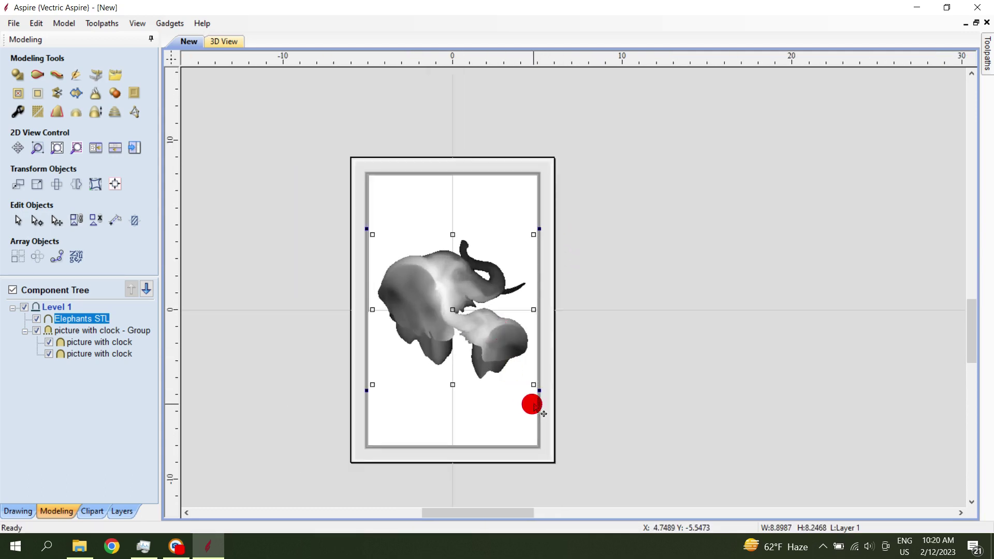
drag(535, 386, 537, 388)
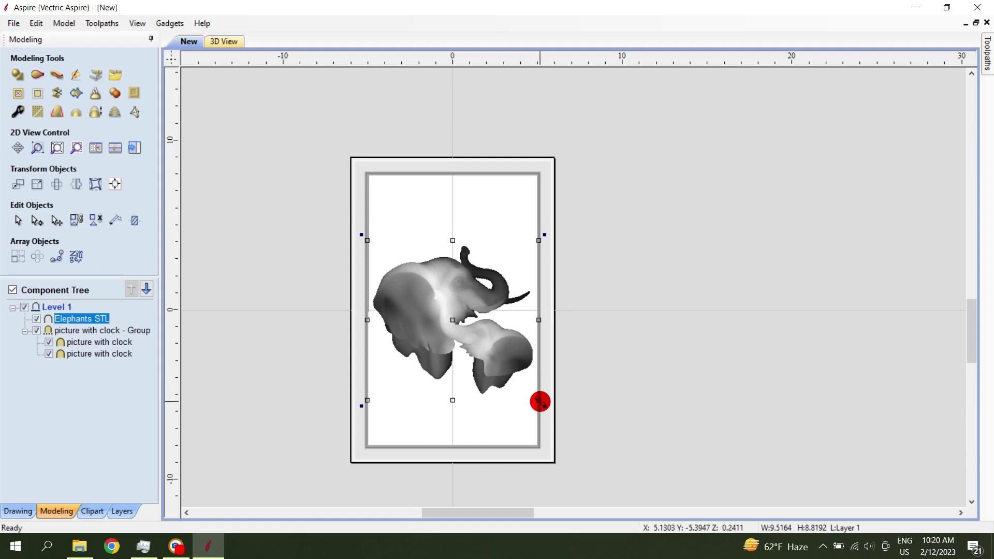
drag(539, 401, 539, 399)
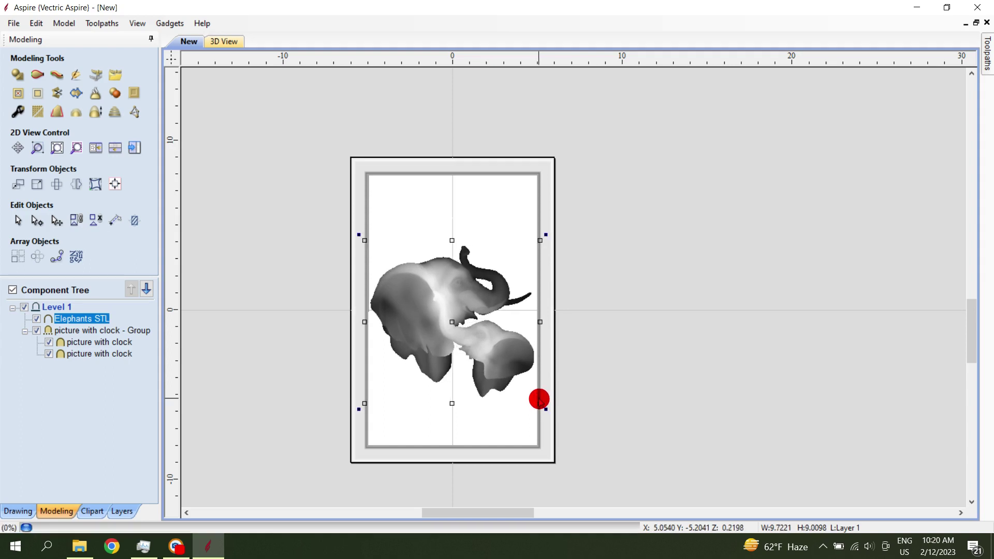
- Check the resized elephants in the 3D view and move them slightly lower within the frame in the 2D view
click(221, 34)
click(272, 140)
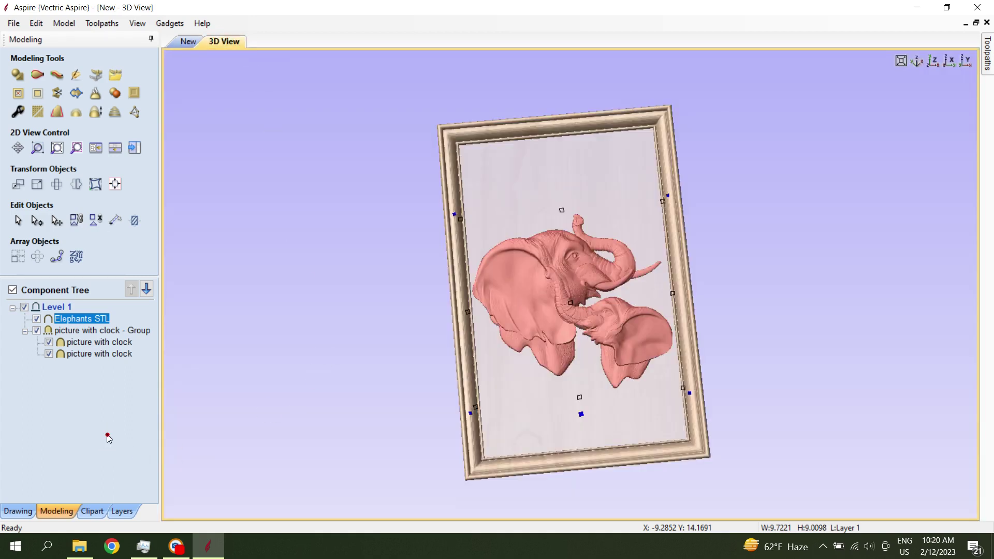
click(520, 322)
drag(520, 322, 371, 107)
click(190, 41)
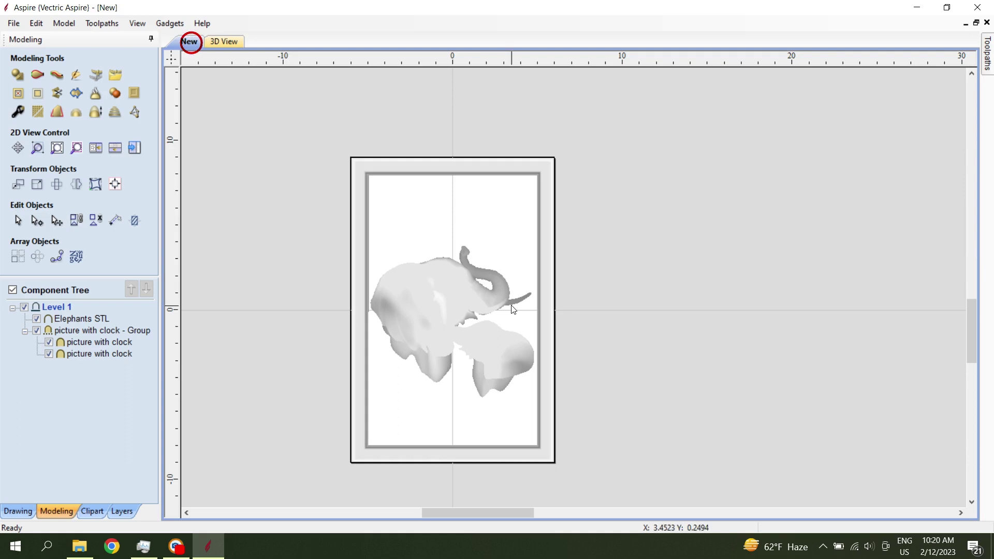
click(462, 299)
drag(463, 300, 463, 301)
- Examine the repositioned elephants and their relief depth against the frame from several angles in the 3D view
click(224, 41)
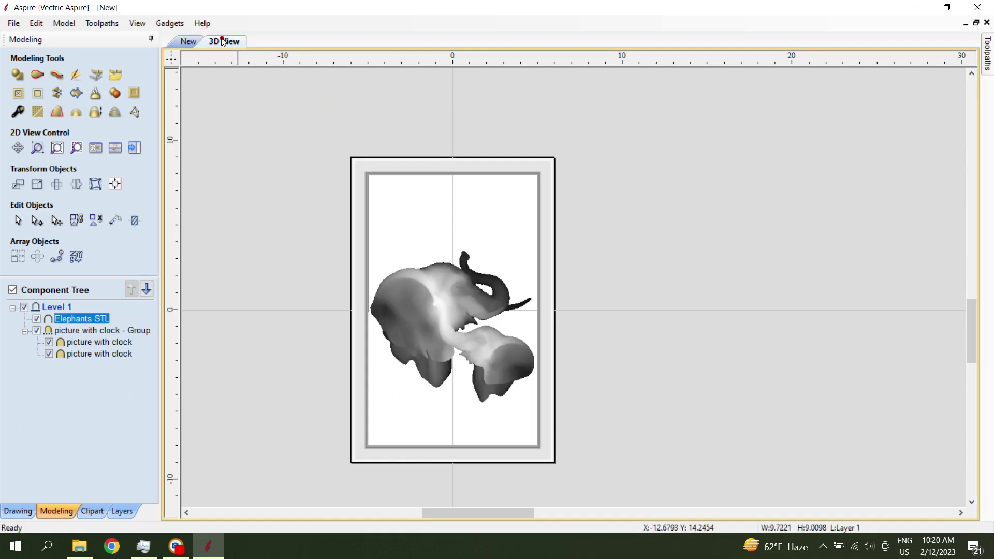
click(442, 264)
drag(584, 377, 590, 230)
click(72, 404)
drag(594, 309, 608, 409)
drag(552, 259, 573, 362)
click(139, 314)
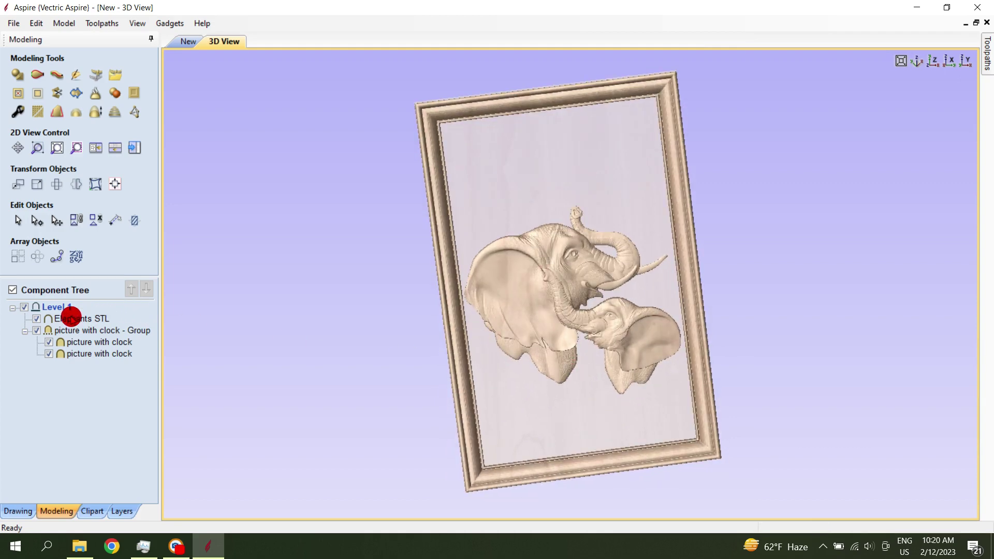
- Set the resized Elephants STL component's shape height back to 0.8 inches and check the relief in 3D
double_click(71, 319)
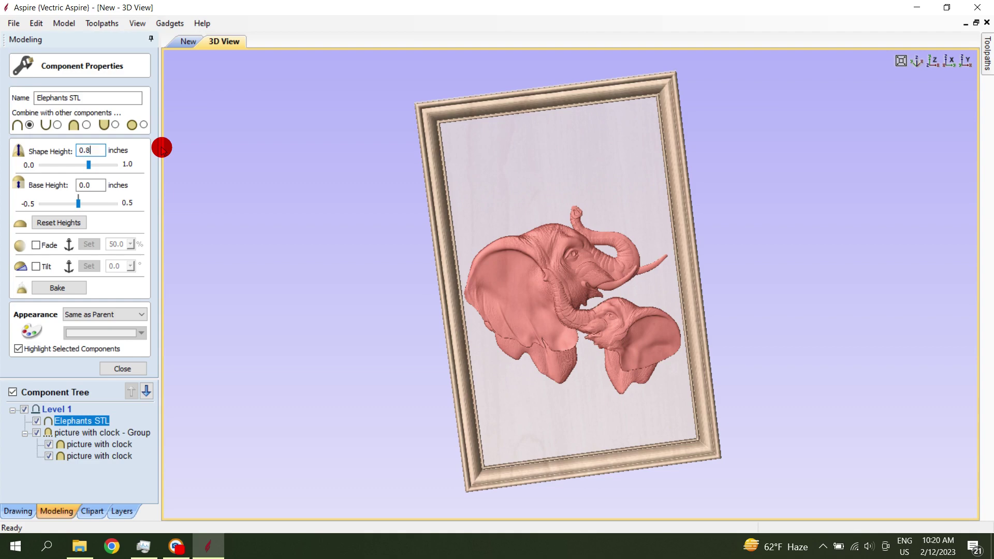
click(203, 321)
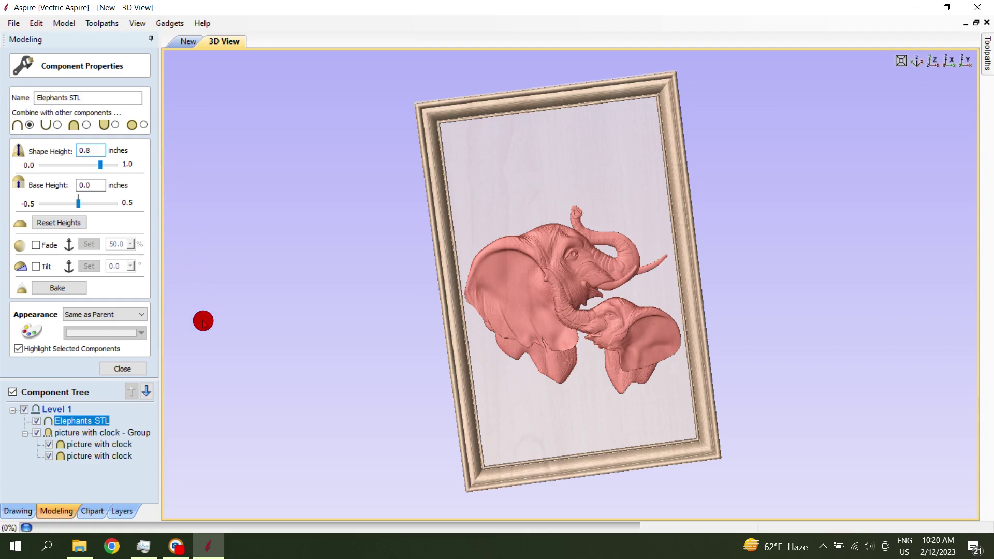
click(121, 368)
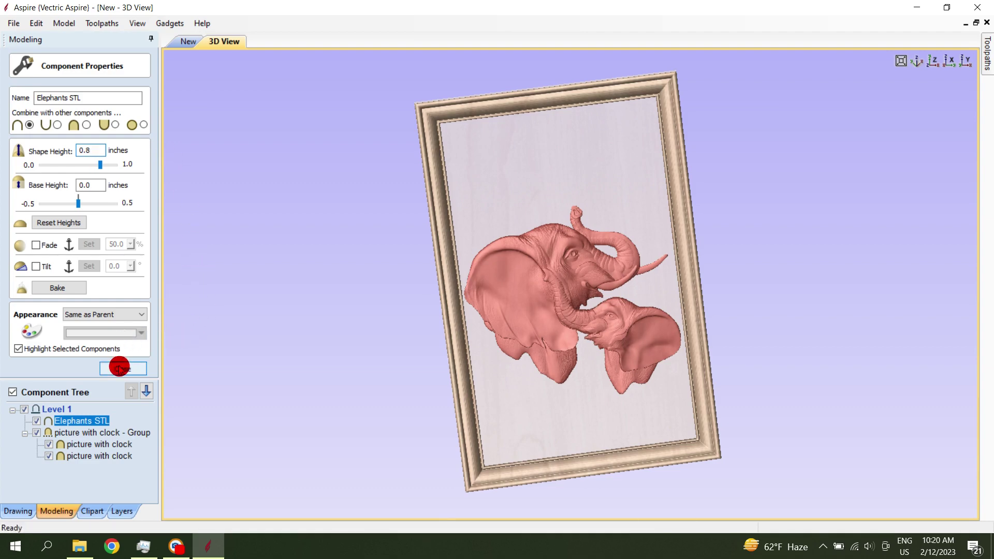
drag(486, 428, 755, 320)
mouse_move(633, 280)
mouse_down()
mouse_move(517, 271)
mouse_move(702, 321)
mouse_move(755, 364)
mouse_up()
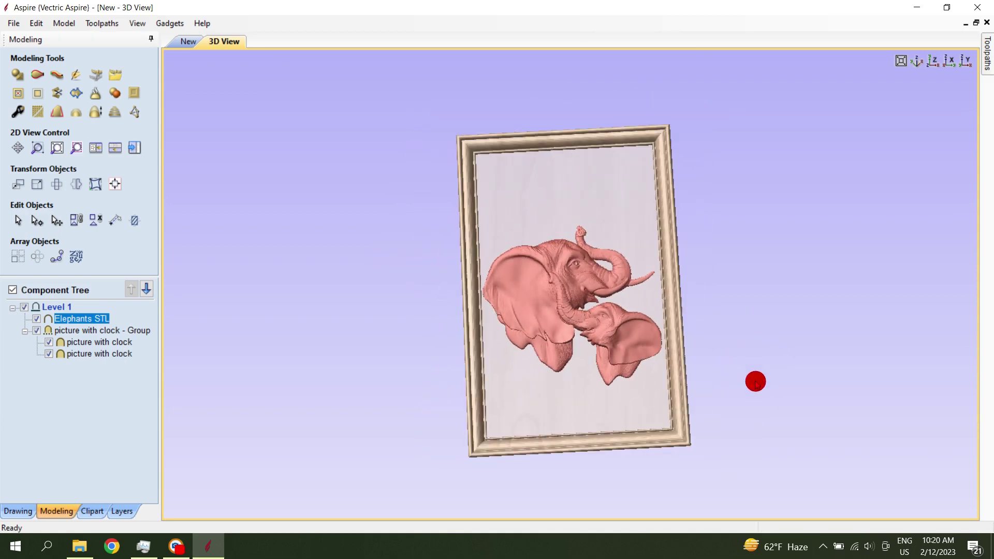
- Draw a square-cornered rectangle vector in the 2D view, 12 inches wide and 18 inches high
click(188, 41)
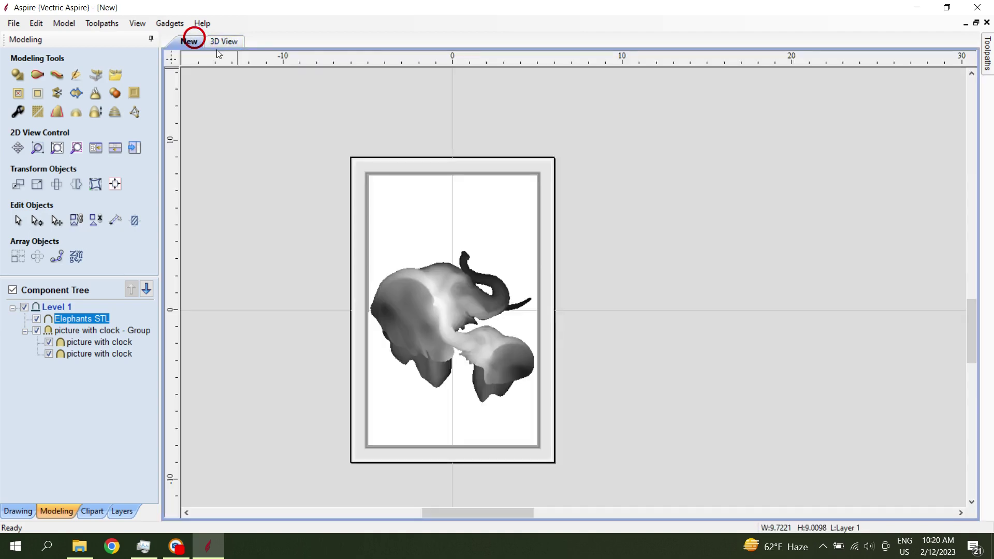
click(544, 157)
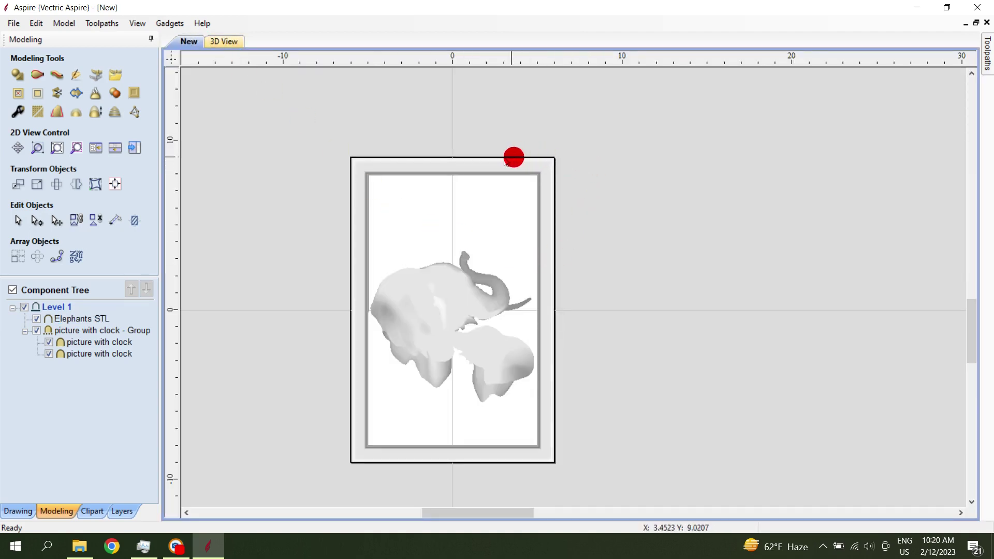
click(26, 506)
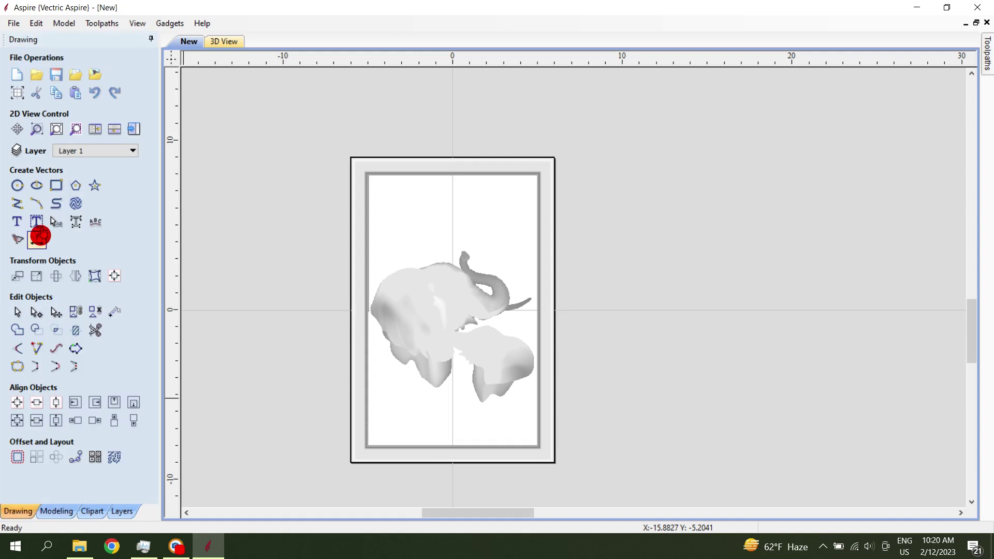
click(55, 187)
drag(361, 166, 492, 428)
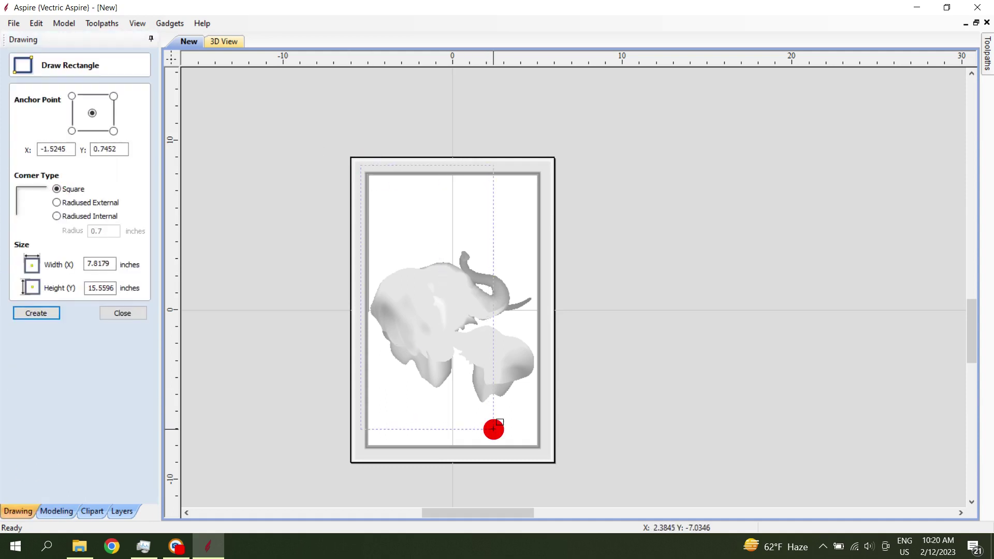
double_click(99, 263)
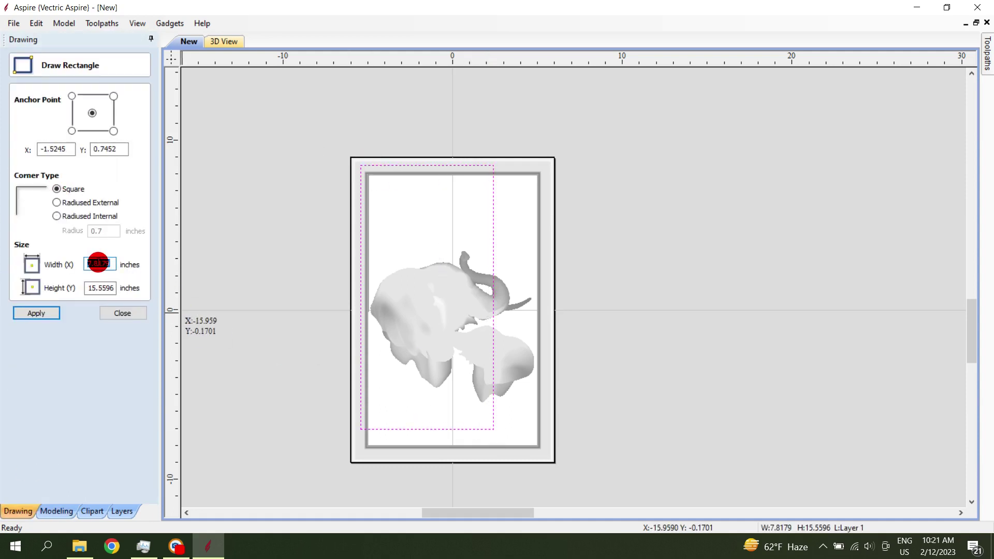
text(12)
click(92, 290)
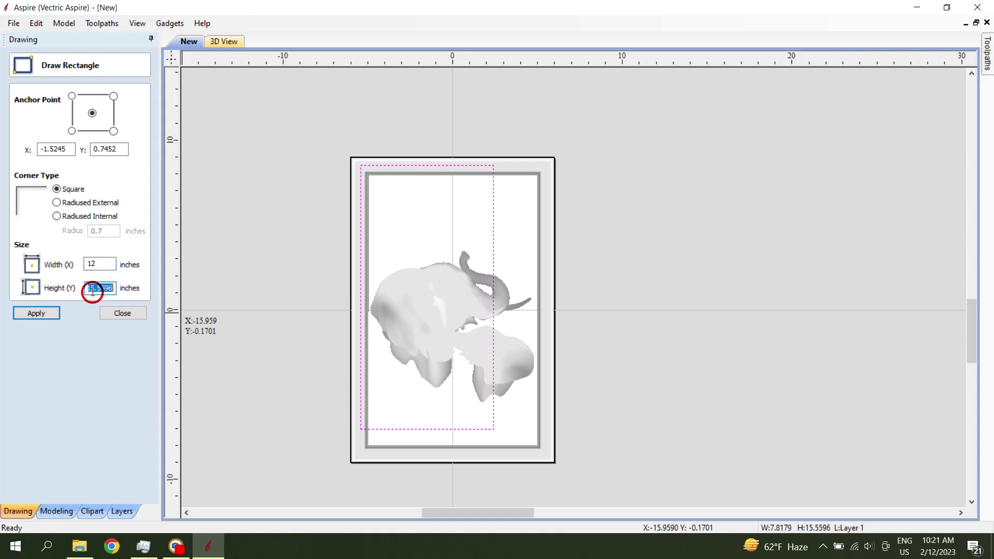
click(35, 315)
click(122, 312)
- Centre the rectangle both horizontally and vertically in the material
click(117, 279)
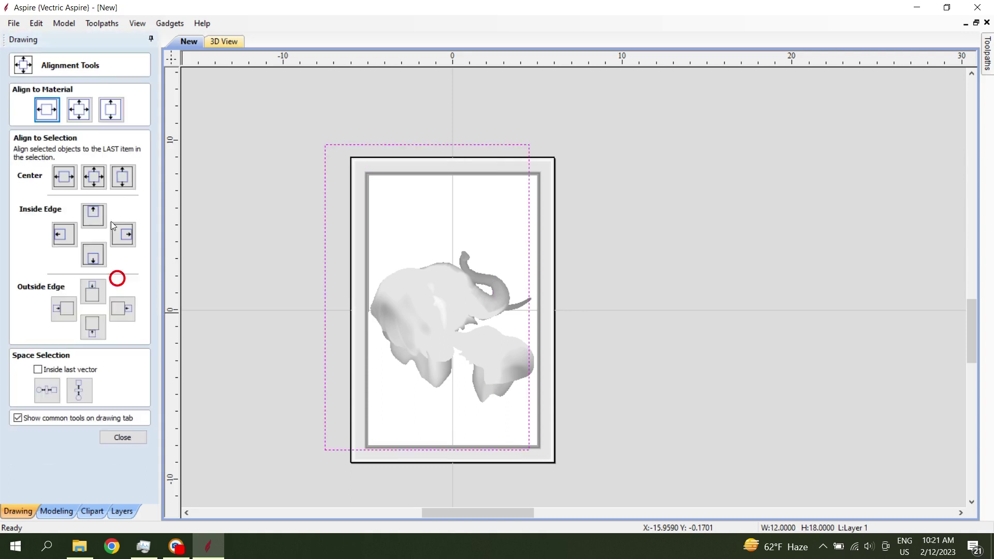
click(80, 110)
click(136, 437)
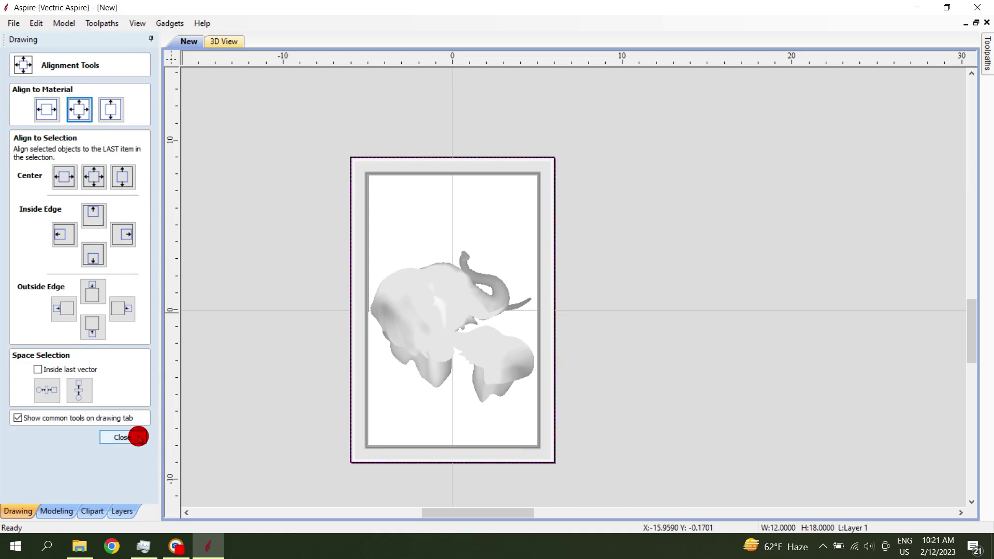
- Check the rectangle's upper-right corner against the material edge and centre the rectangle in the material again
scroll(545, 163, up, 3)
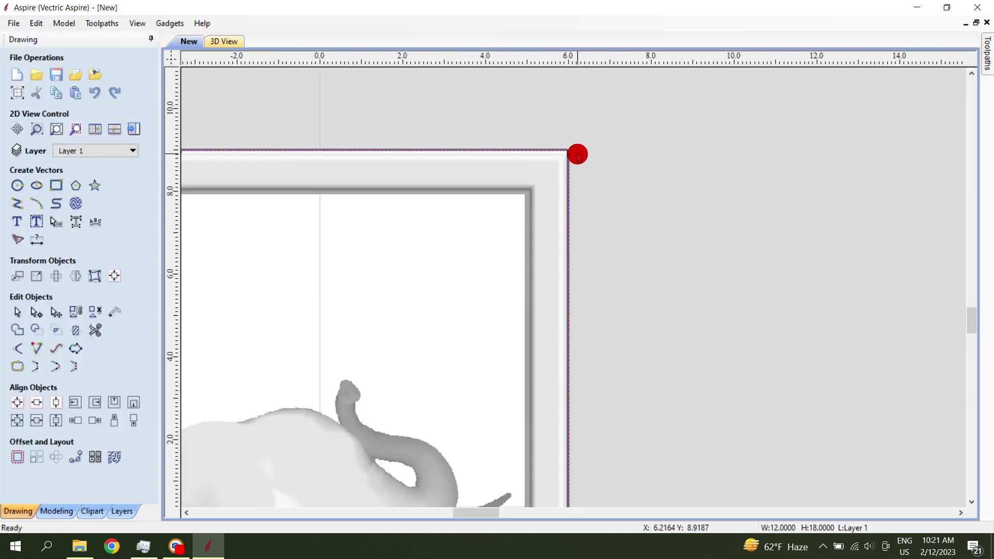
click(608, 158)
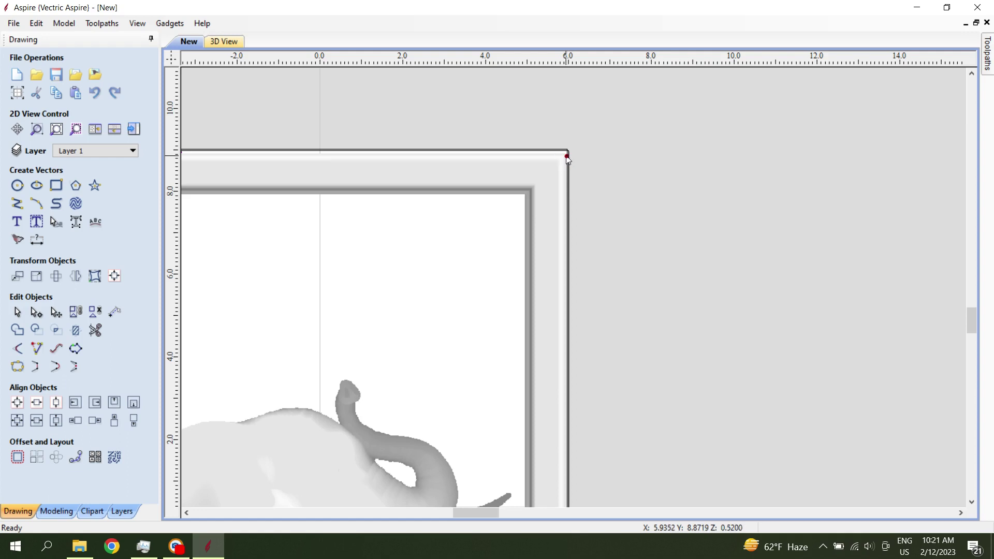
click(577, 158)
scroll(577, 158, up, 4)
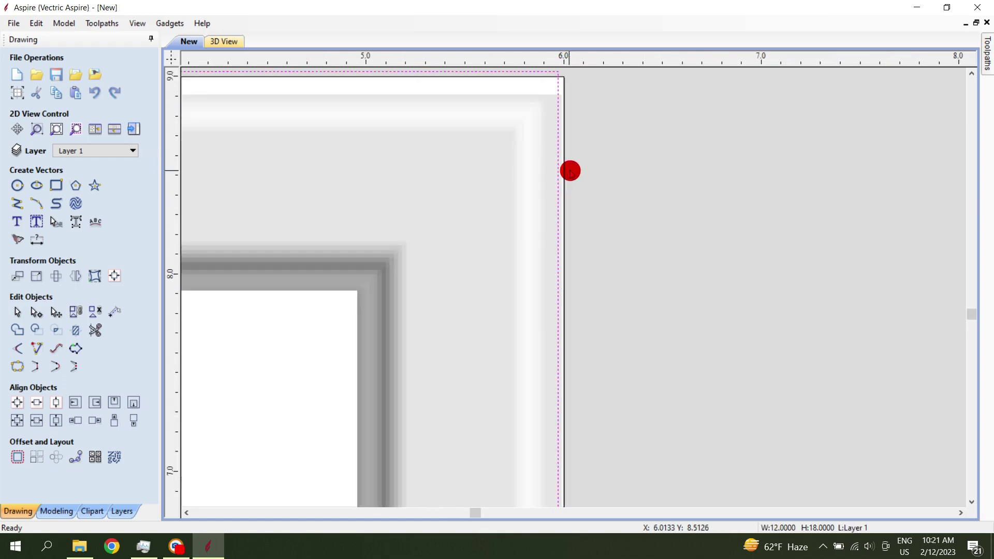
click(114, 276)
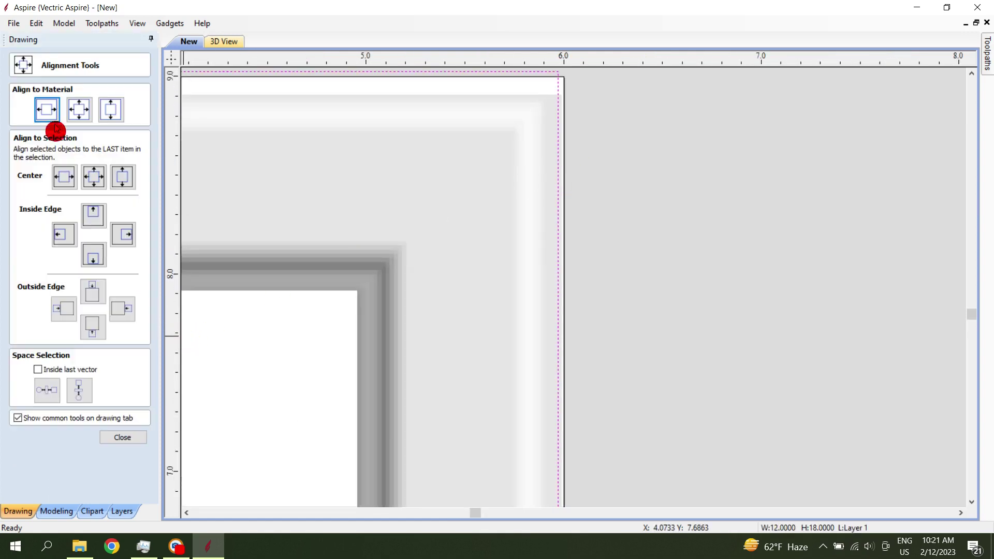
click(77, 109)
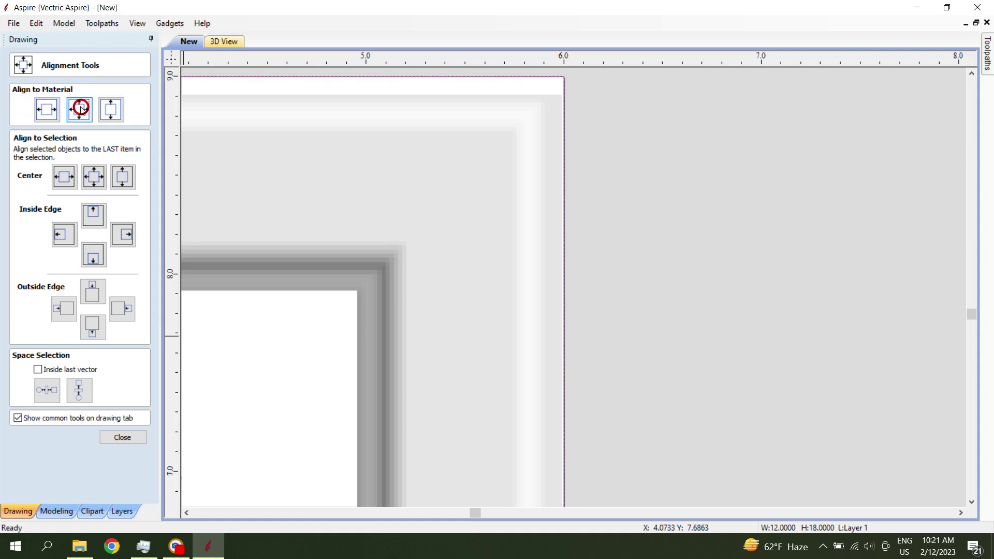
click(120, 437)
click(577, 95)
click(566, 84)
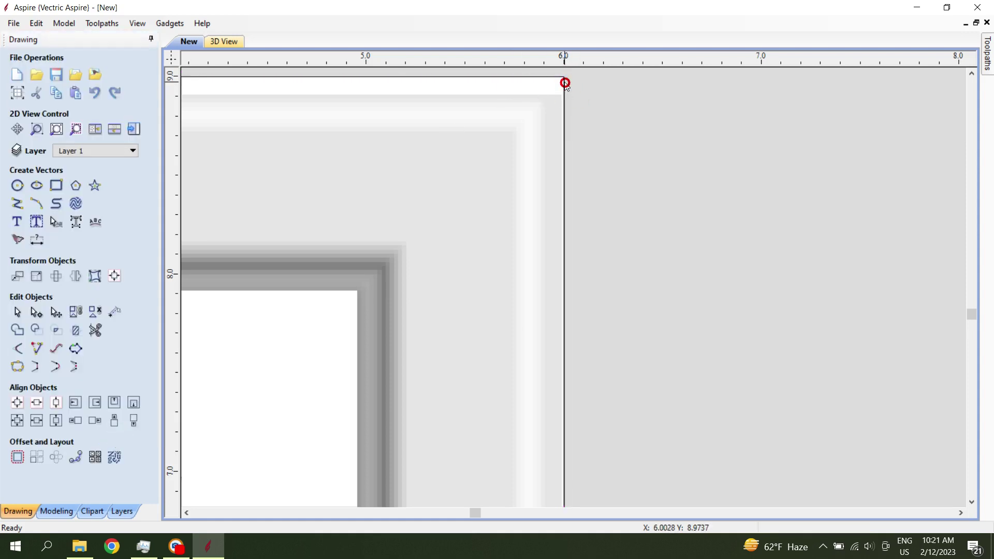
- Create a flat shape component from the rectangle with a 0.0 inch base height, combined by adding
scroll(667, 167, down, 10)
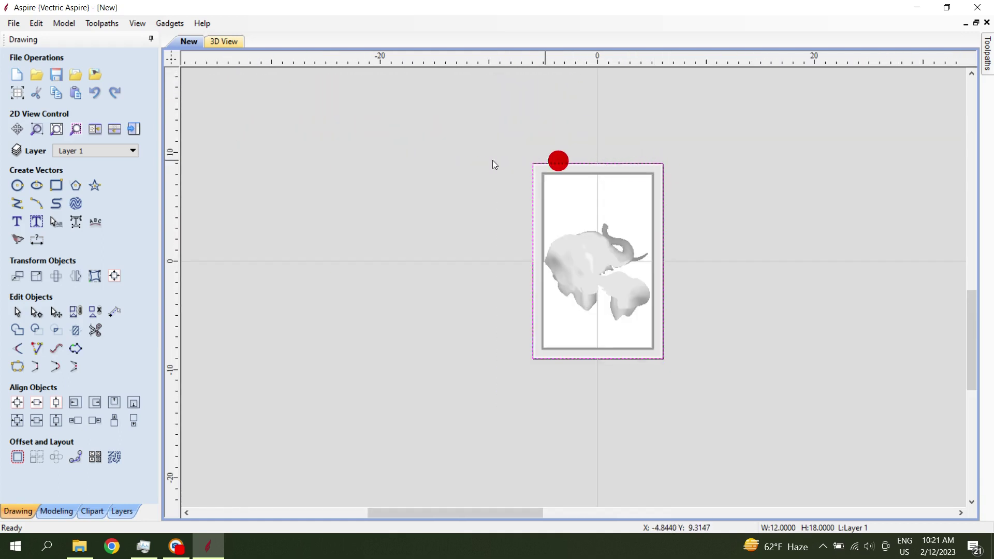
click(8, 101)
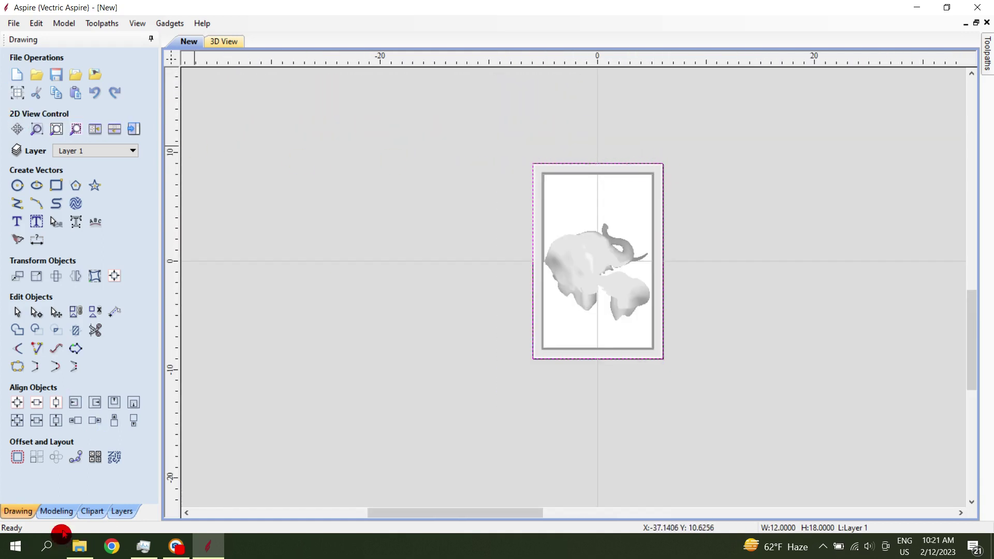
click(65, 514)
click(17, 74)
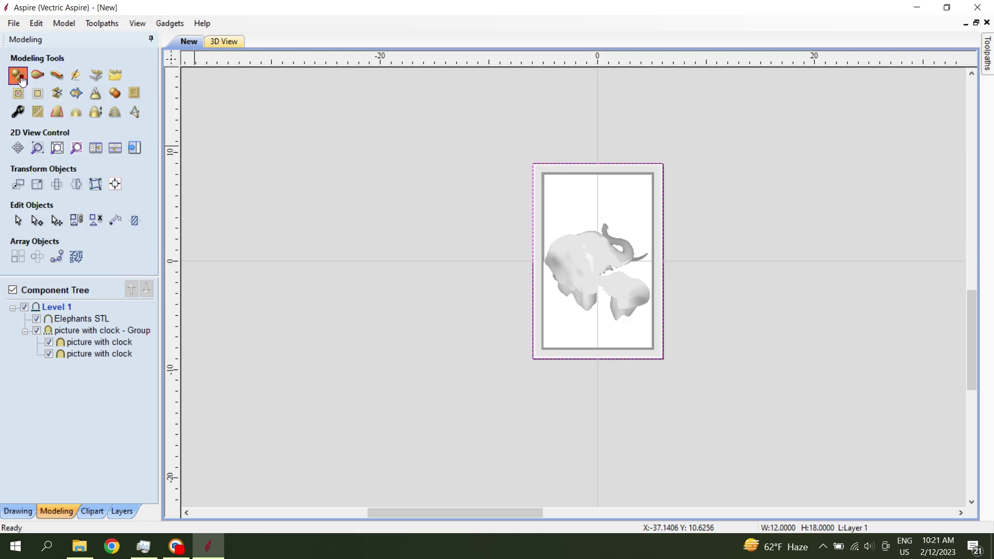
click(89, 198)
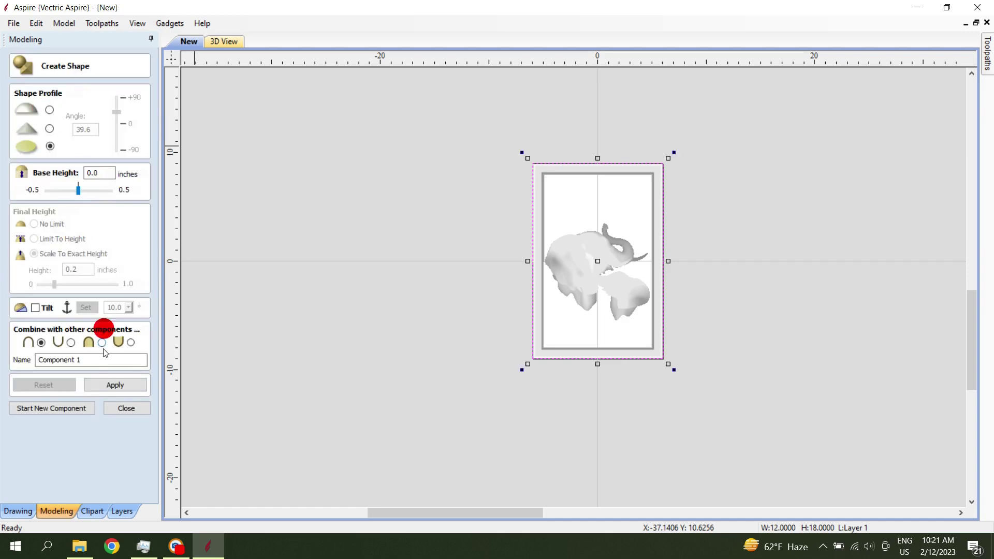
click(115, 385)
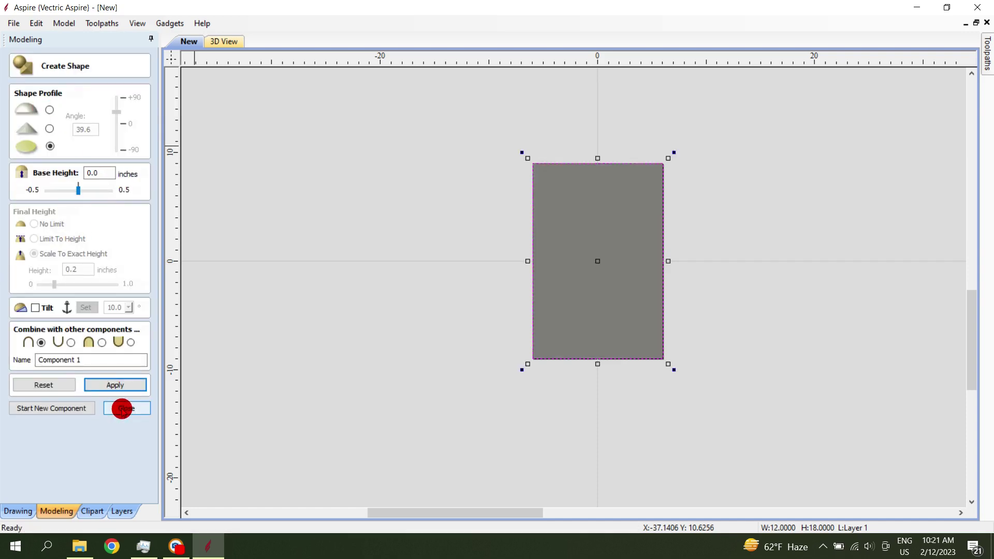
- Finish the shape creation and examine the combined frame, elephants and flat base in the 3D view
key(Escape)
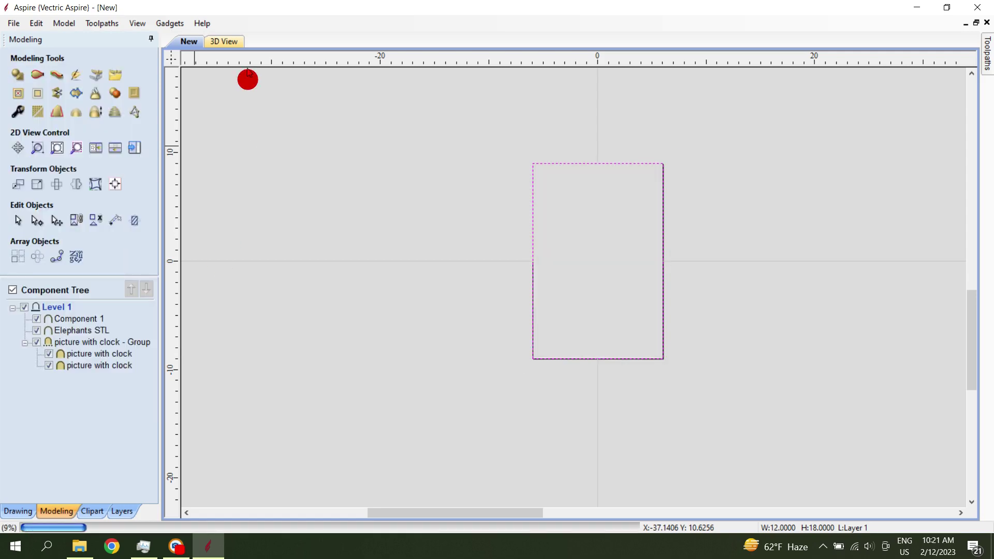
click(228, 42)
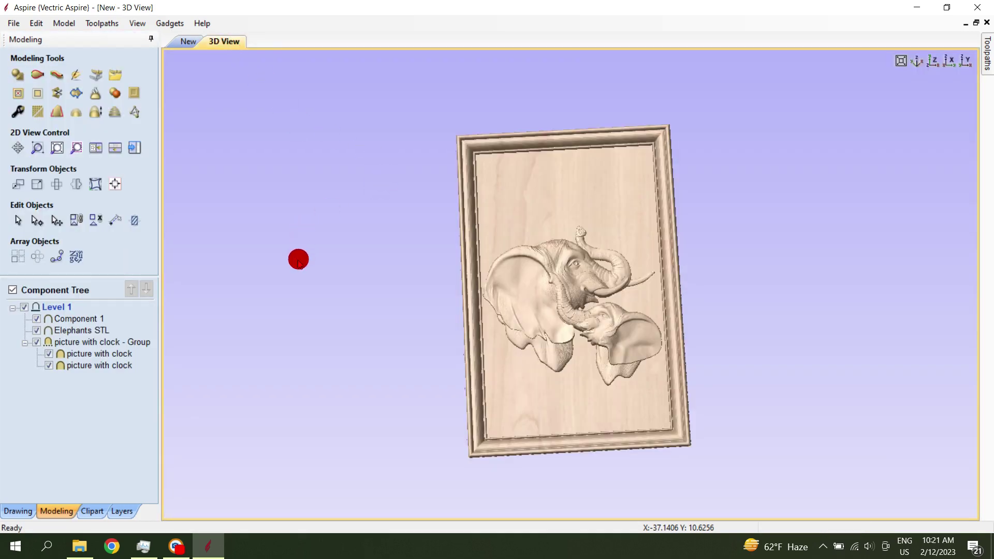
drag(298, 259, 597, 258)
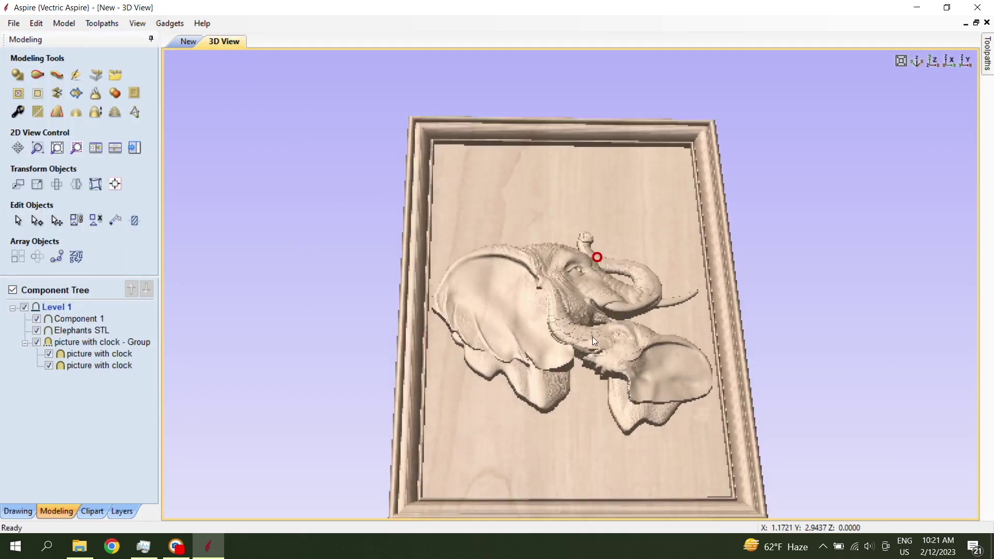
scroll(594, 339, down, 5)
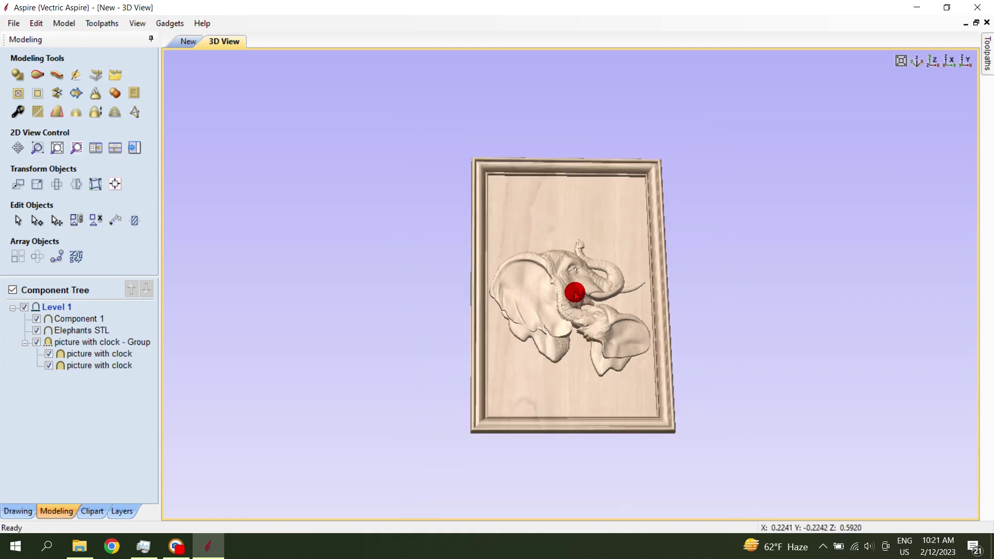
drag(573, 290, 559, 350)
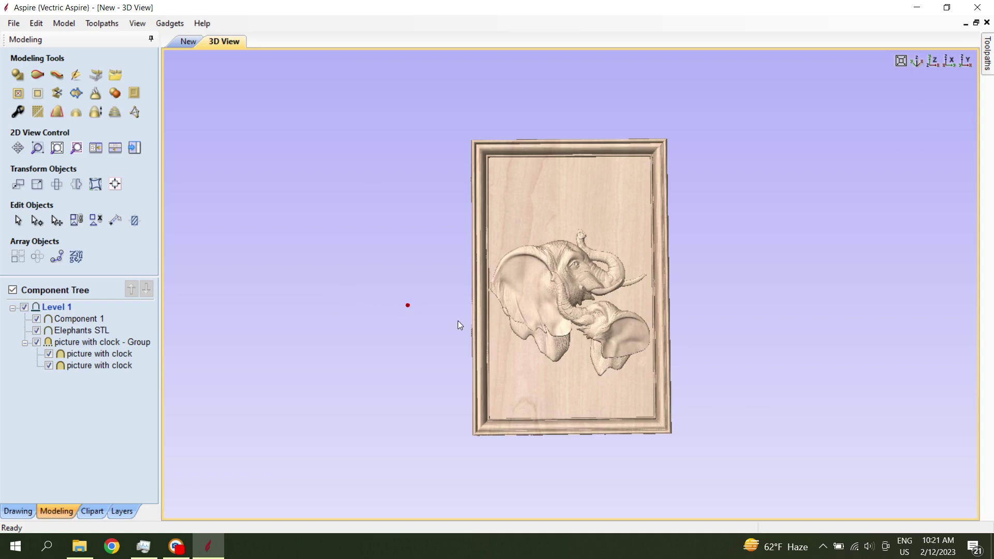
mouse_move(458, 325)
mouse_down()
mouse_move(597, 187)
mouse_move(582, 281)
mouse_move(634, 379)
mouse_move(651, 344)
mouse_move(700, 372)
mouse_up()
scroll(658, 344, up, 3)
scroll(659, 346, down, 2)
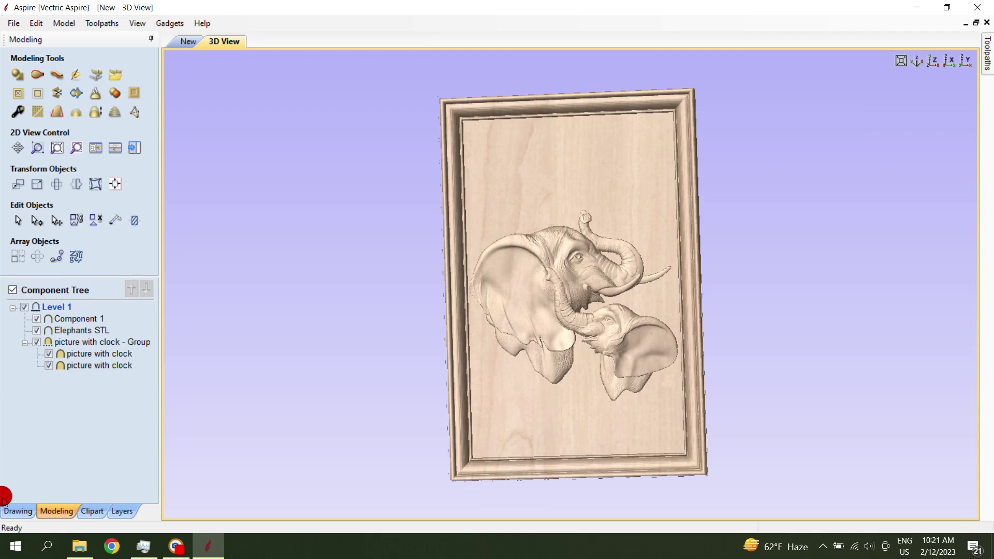
- Change the job setup units from inches to millimetres, keeping the design scaling off
click(25, 511)
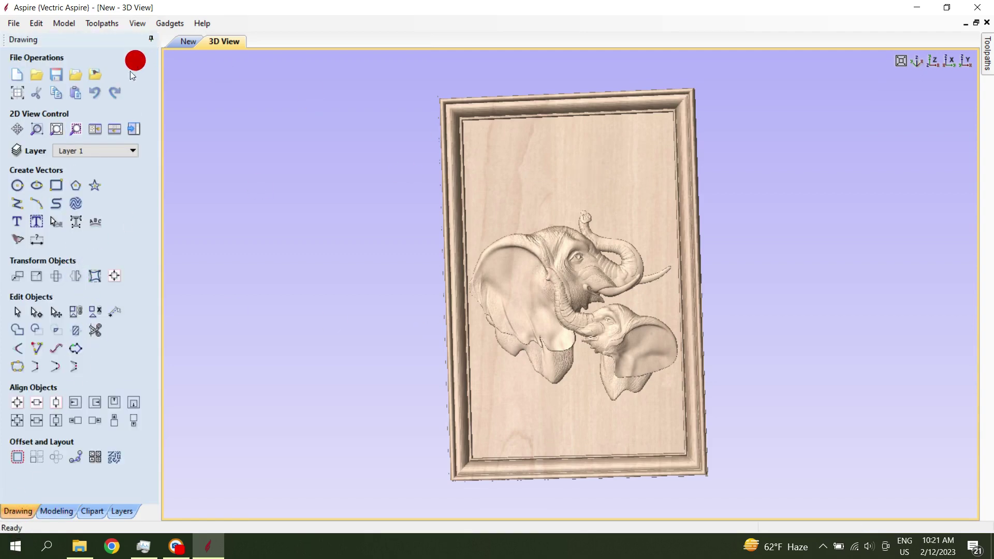
click(18, 95)
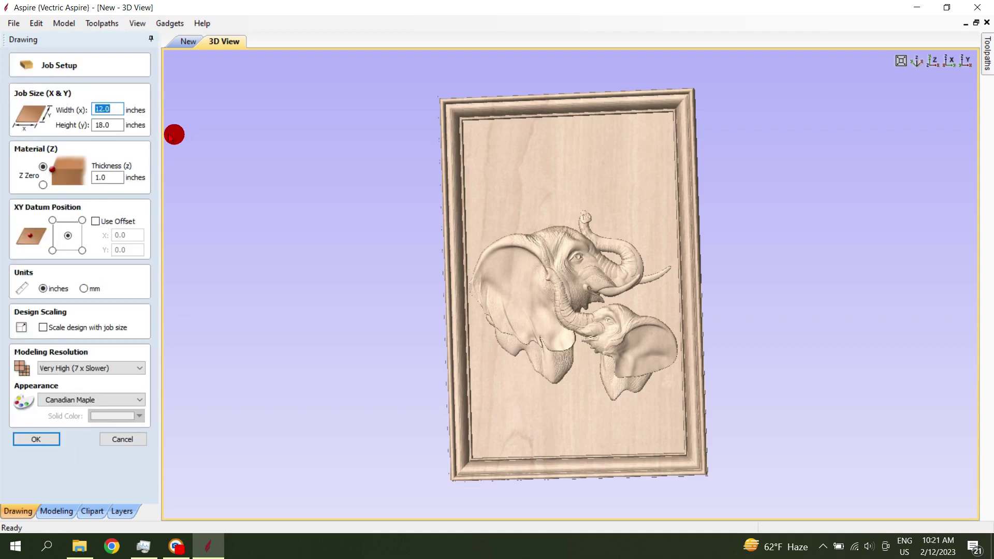
click(85, 288)
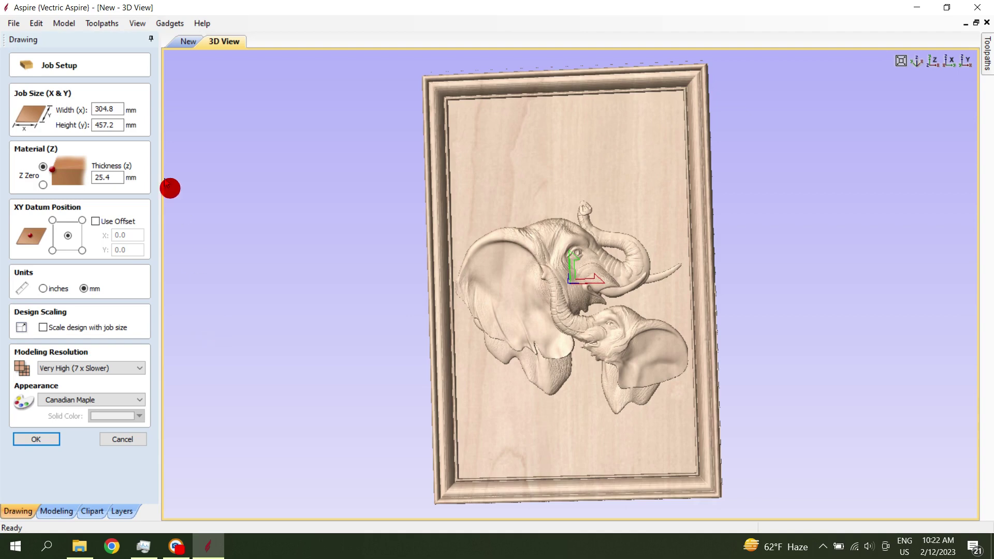
click(118, 126)
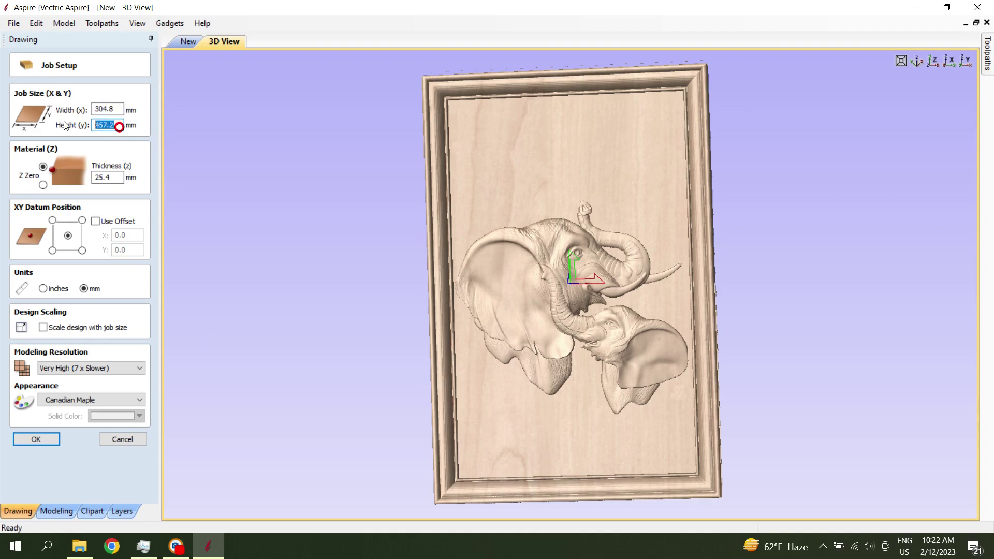
click(225, 354)
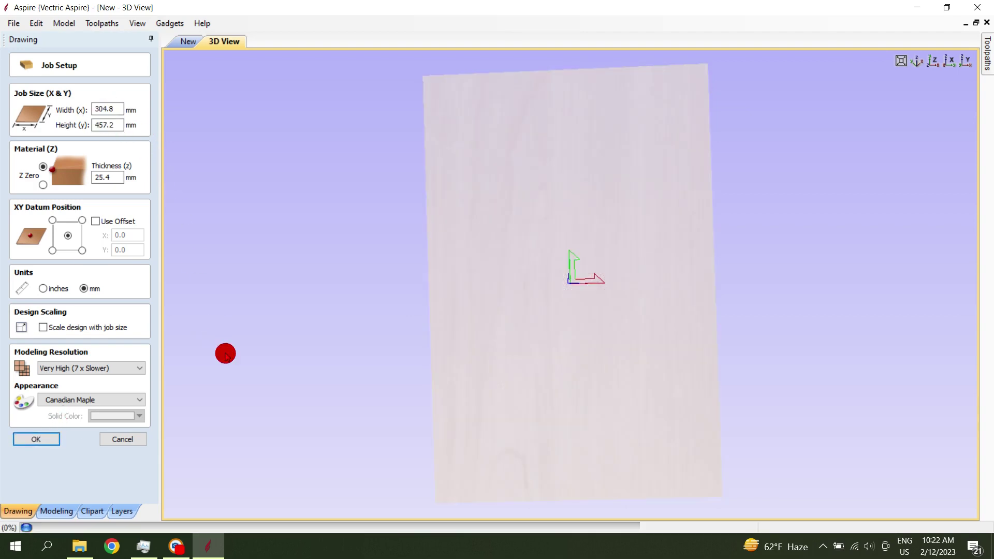
click(395, 346)
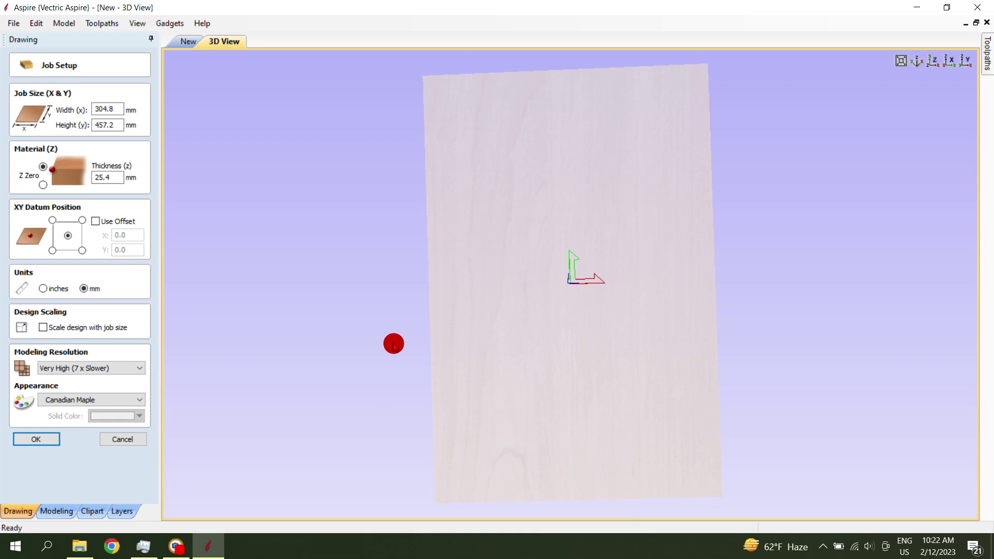
key(Return)
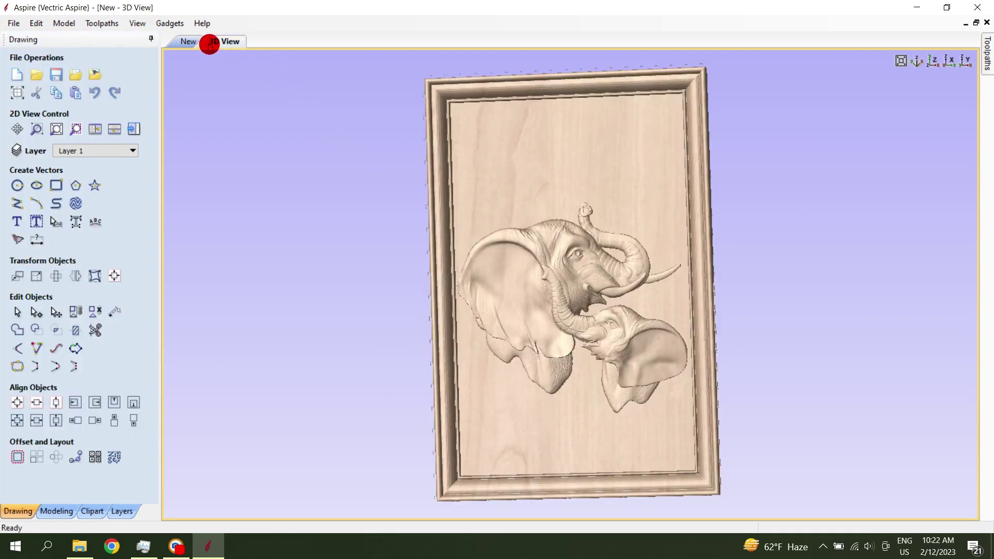
- Select the rectangle vector and start a rough machining toolpath with a 0.0 mm gap above the model
drag(564, 337, 515, 238)
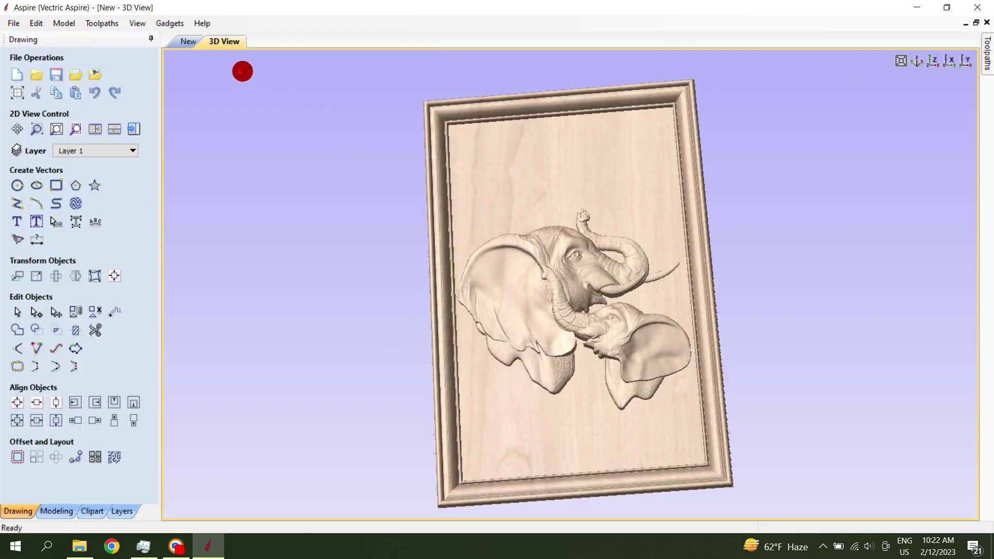
click(188, 42)
scroll(629, 260, down, 2)
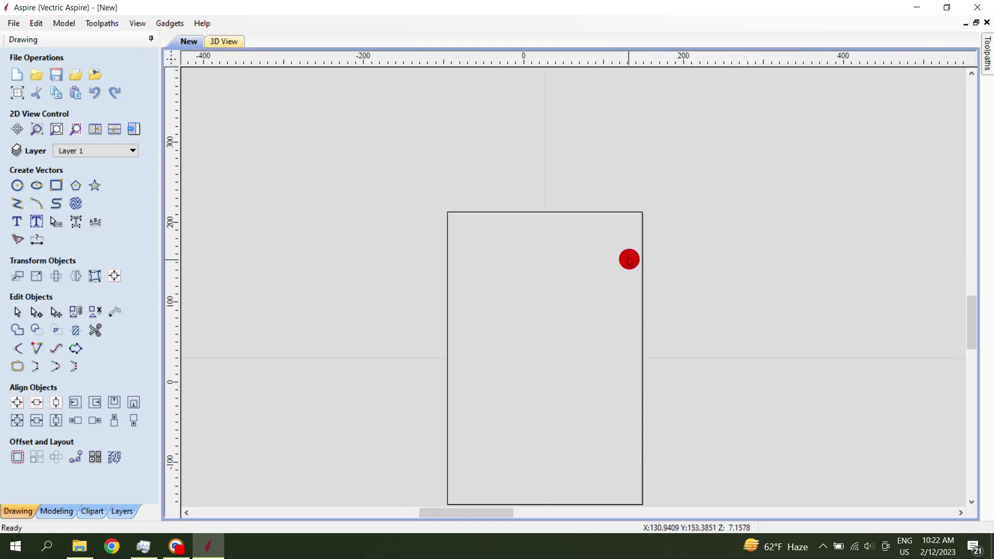
scroll(629, 260, up, 1)
click(646, 201)
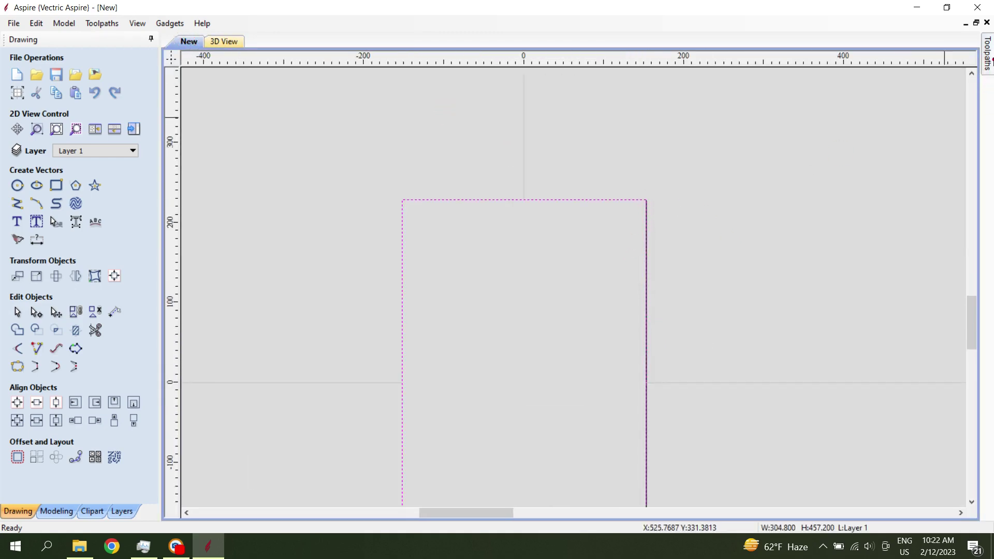
click(989, 58)
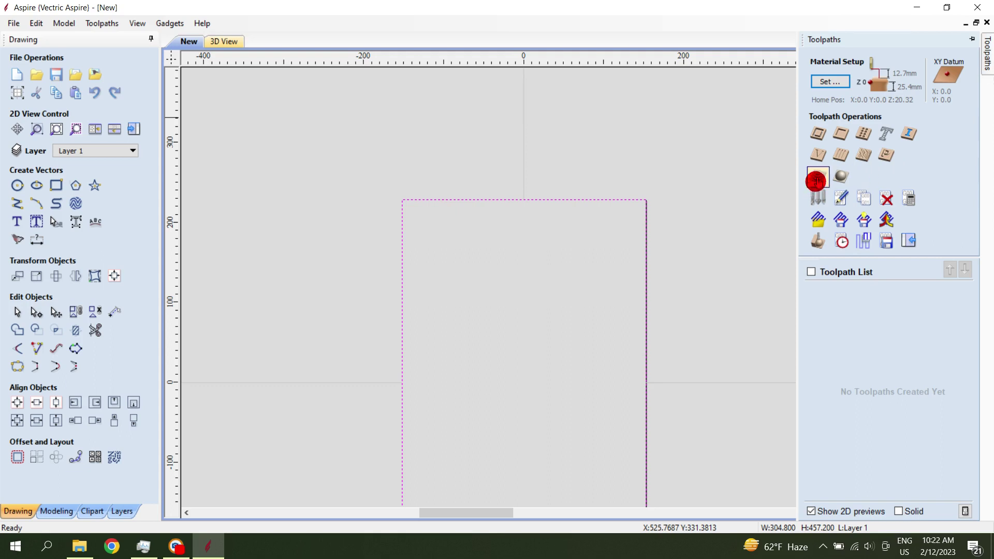
click(818, 176)
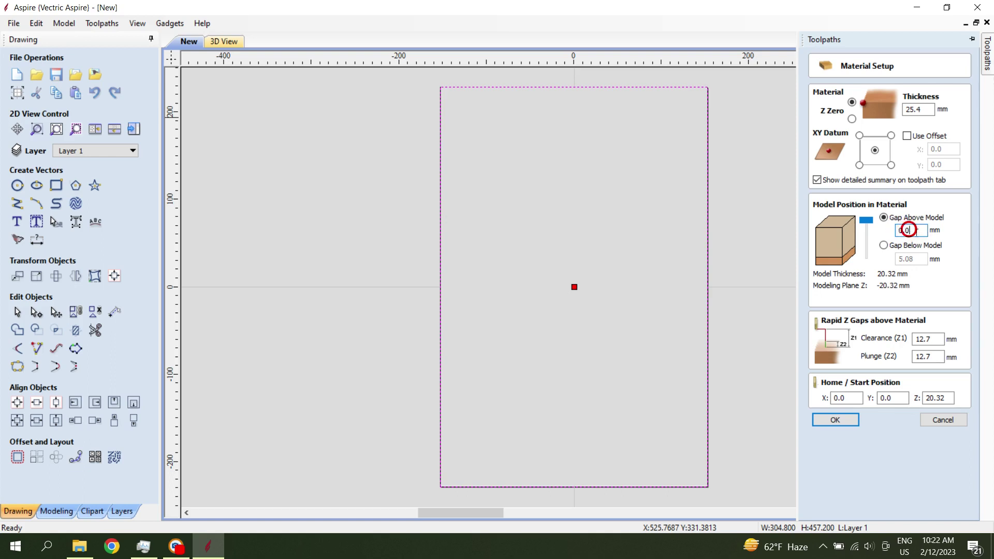
click(836, 420)
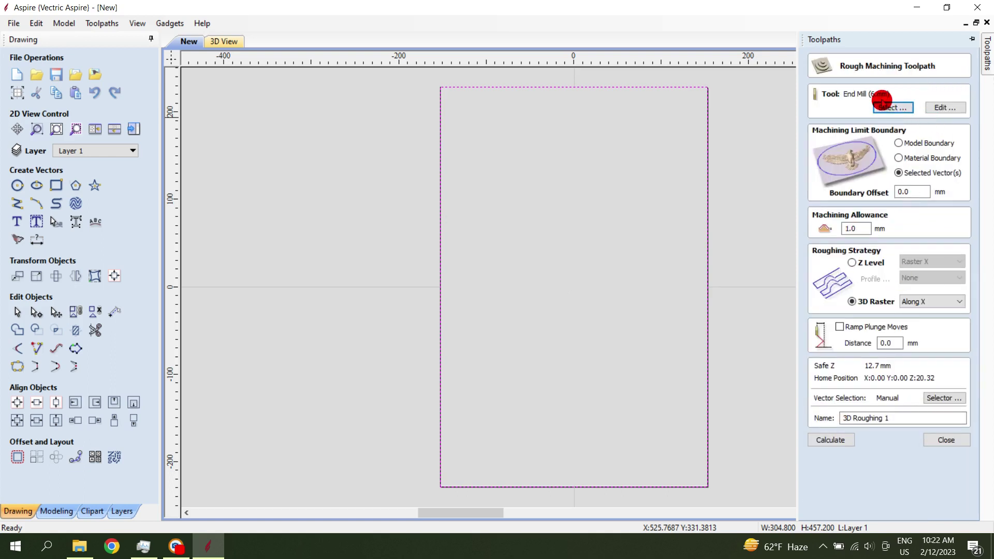
- Set the 6 mm end mill's rate units to mm/min and its feed rate to 2000
click(945, 108)
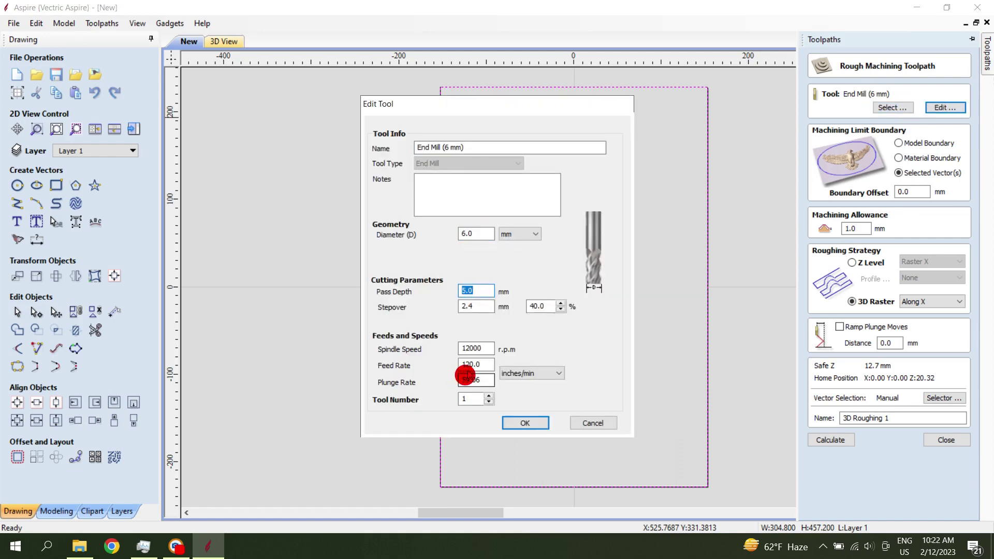
click(531, 373)
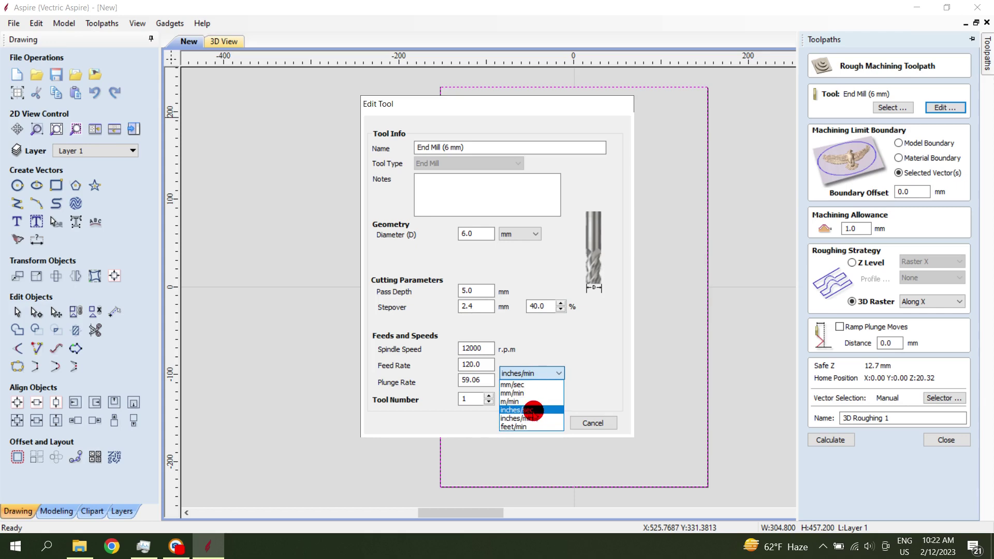
click(536, 394)
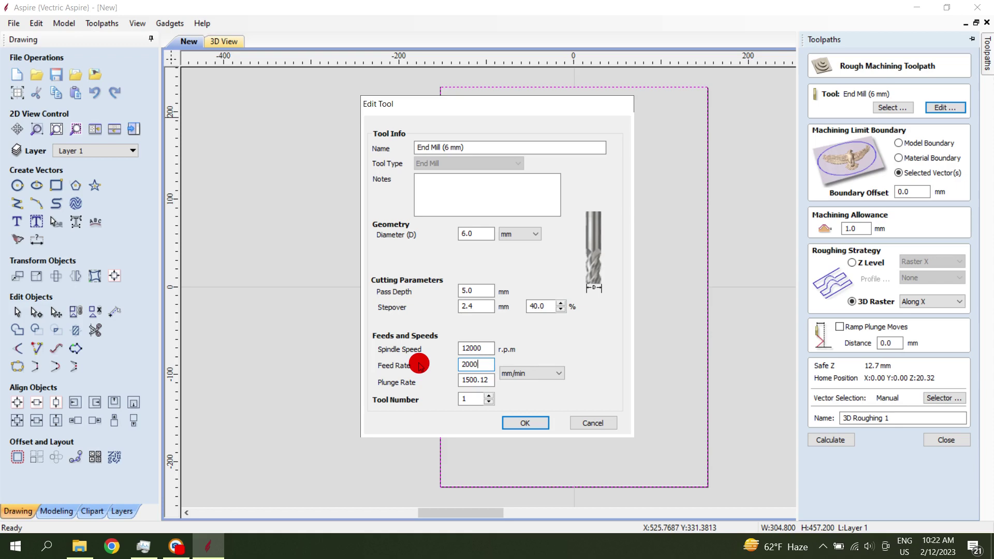
text(2000)
click(525, 423)
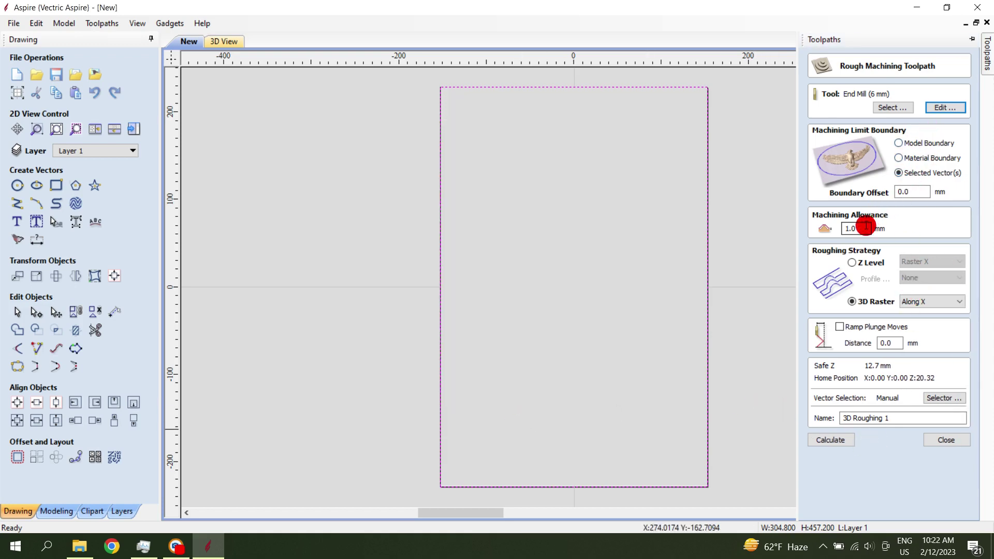
- Edit the machining allowance, calculate the 3D raster roughing toolpath and preview its cut in the material
double_click(851, 229)
key(BackSpace)
click(824, 440)
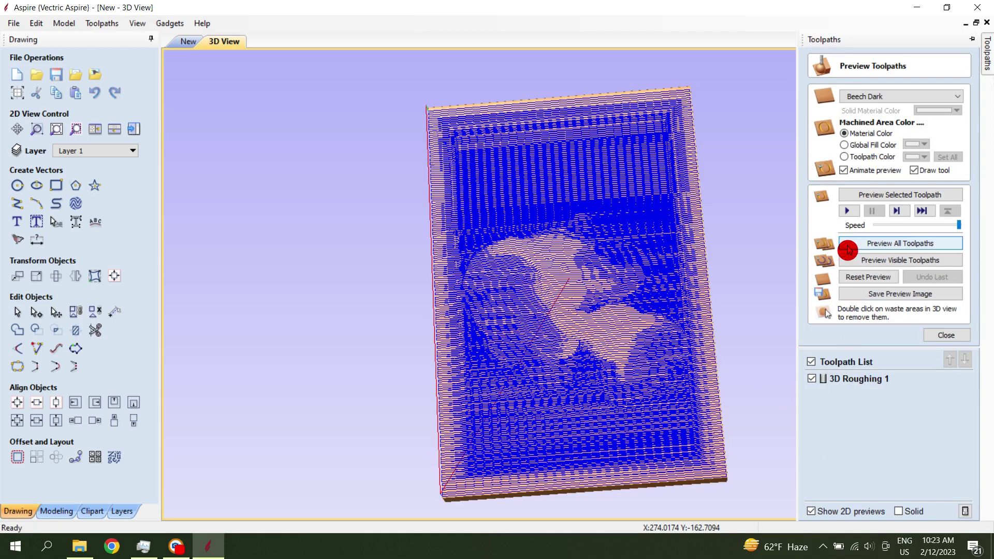
click(848, 250)
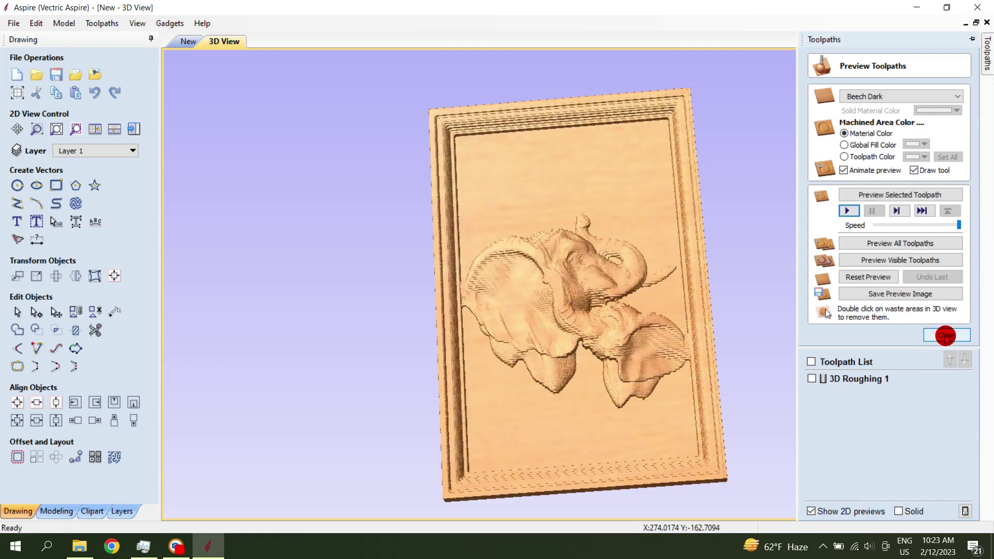
click(946, 335)
- Select the rectangle in the 2D view and start a finish machining toolpath, checking the current tapered ball nose tool's settings
click(186, 42)
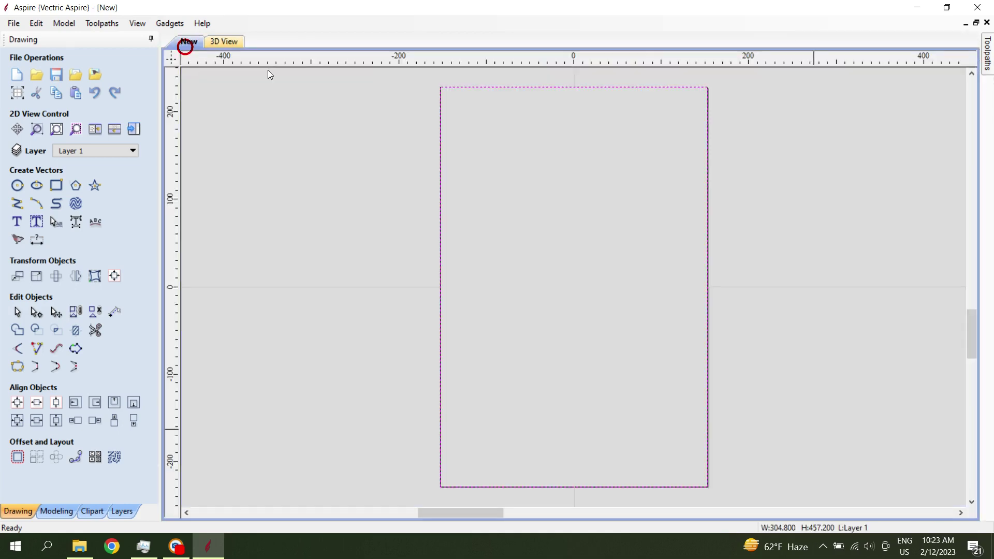
click(692, 127)
click(688, 89)
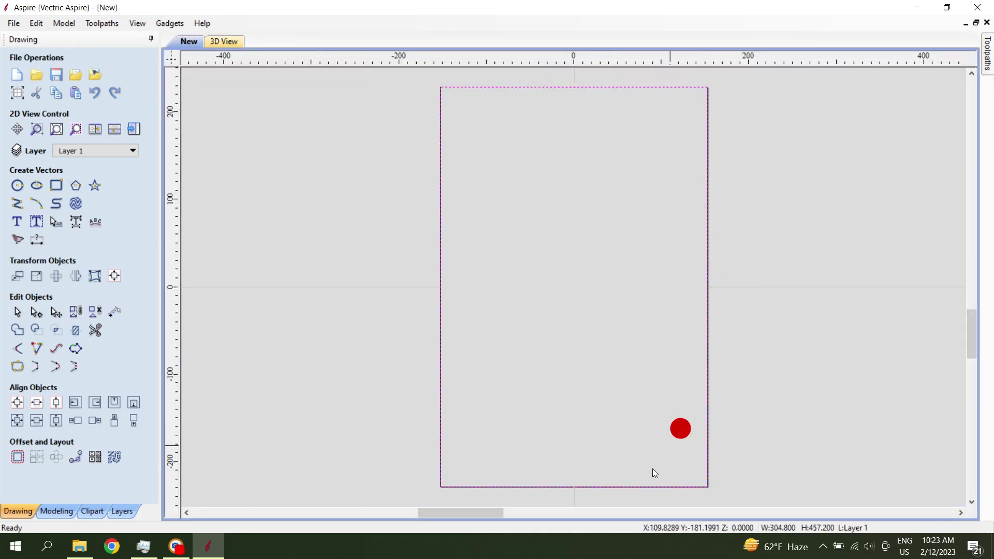
mouse_move(989, 67)
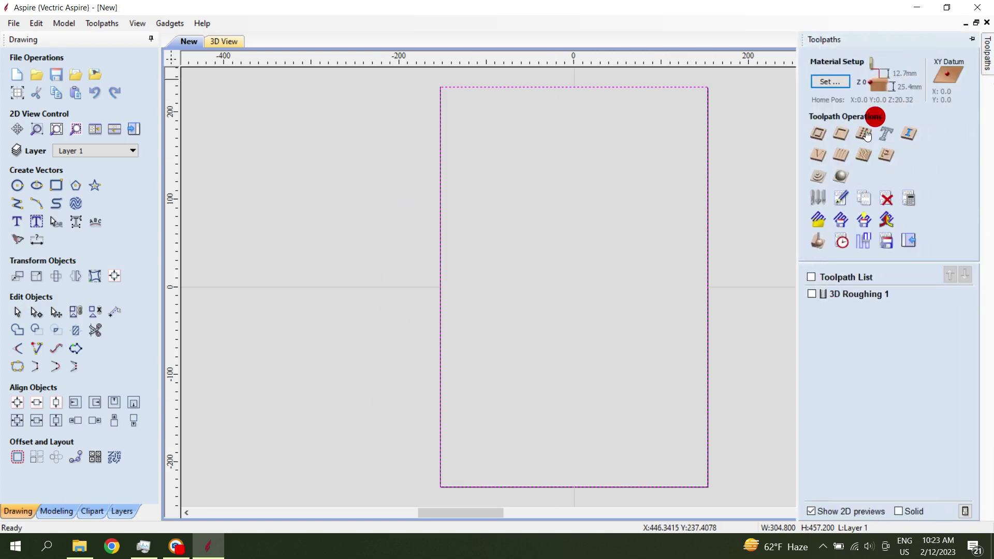
click(842, 179)
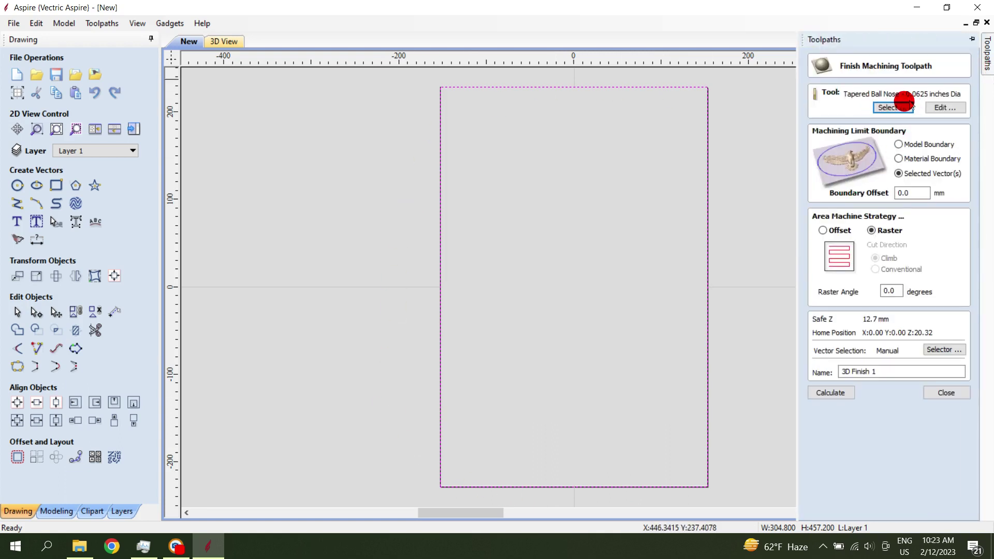
click(945, 108)
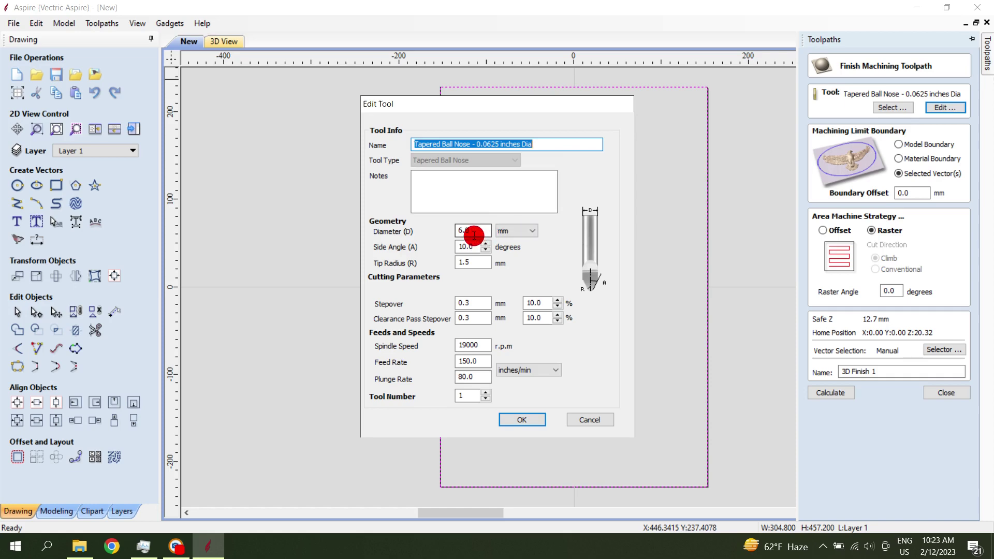
click(582, 419)
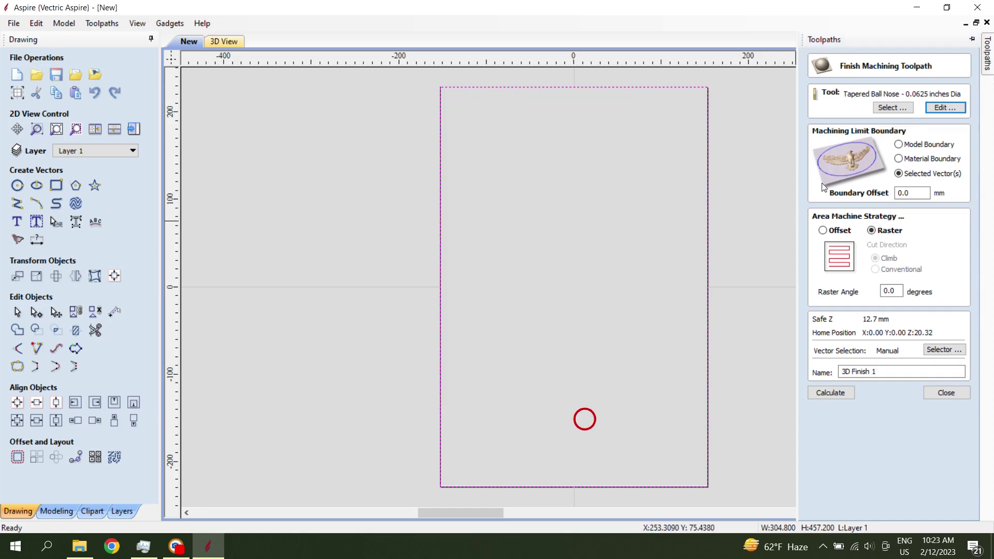
- Assign the 0.0313-inch tapered ball nose tool to the finish toolpath, checking its diameter and feed rate
click(910, 109)
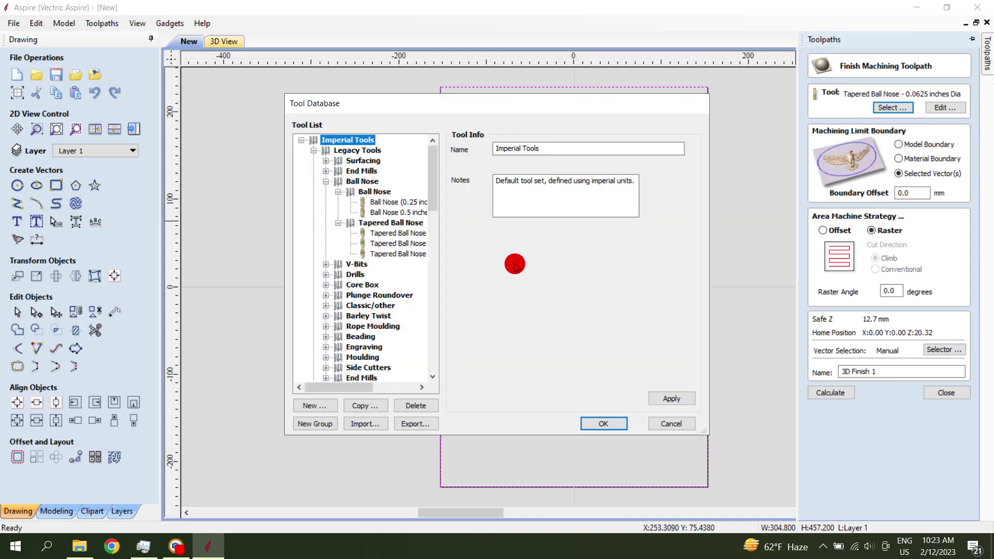
click(396, 233)
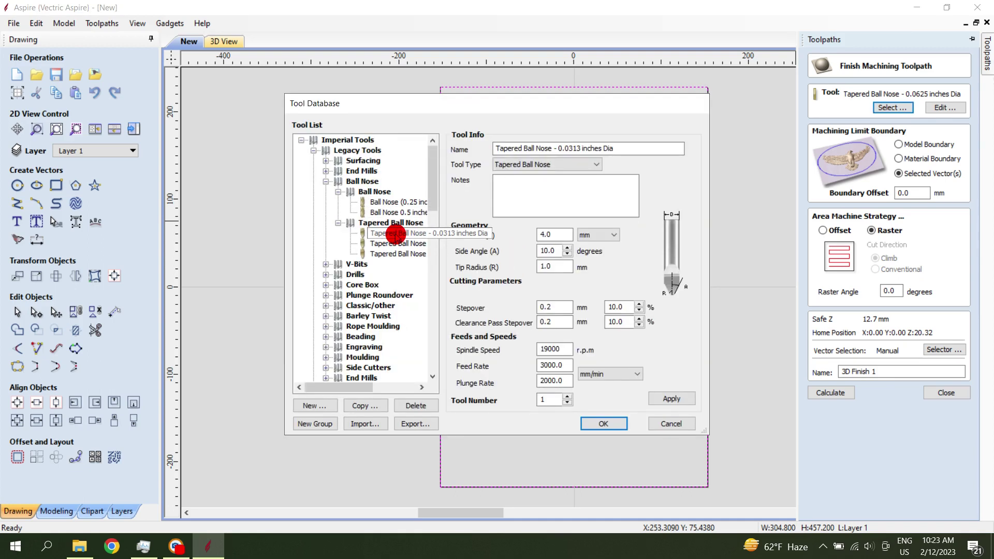
double_click(549, 235)
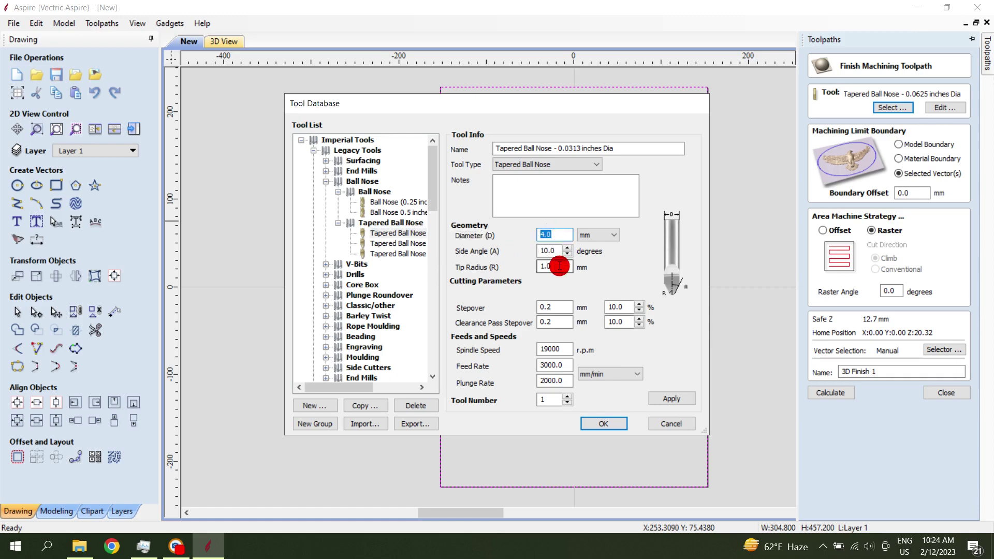
click(557, 362)
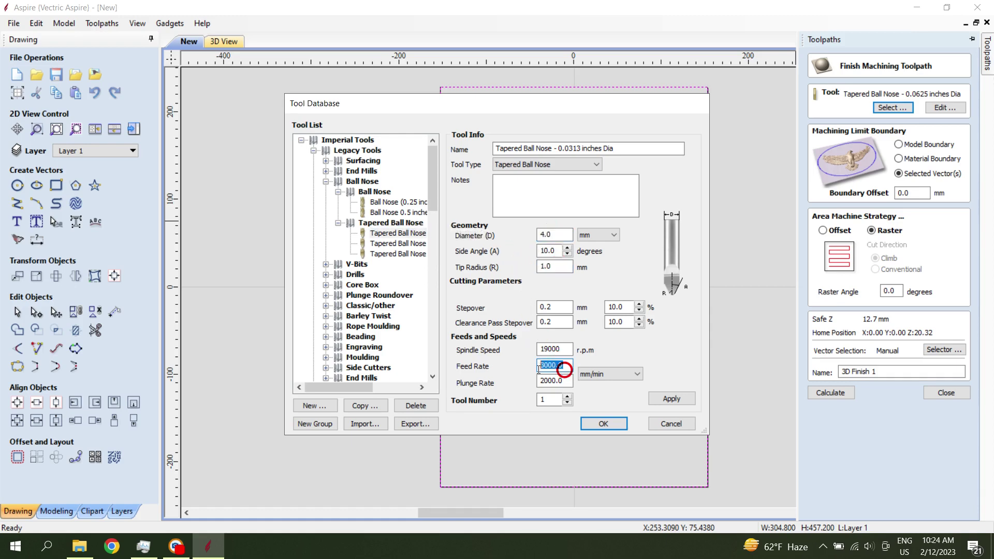
click(604, 423)
- Calculate the 3D raster finish toolpath within the selected rectangle
click(831, 394)
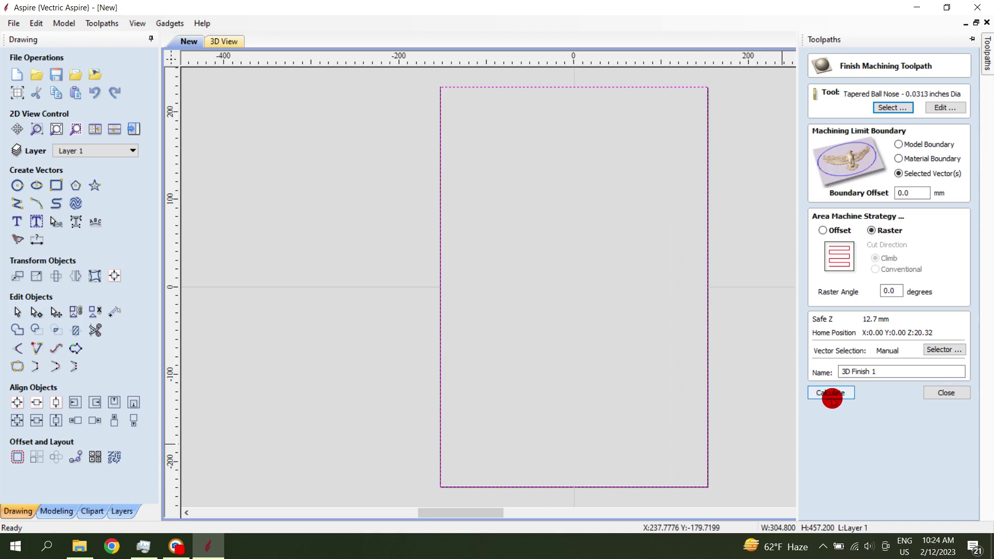
click(901, 218)
click(928, 168)
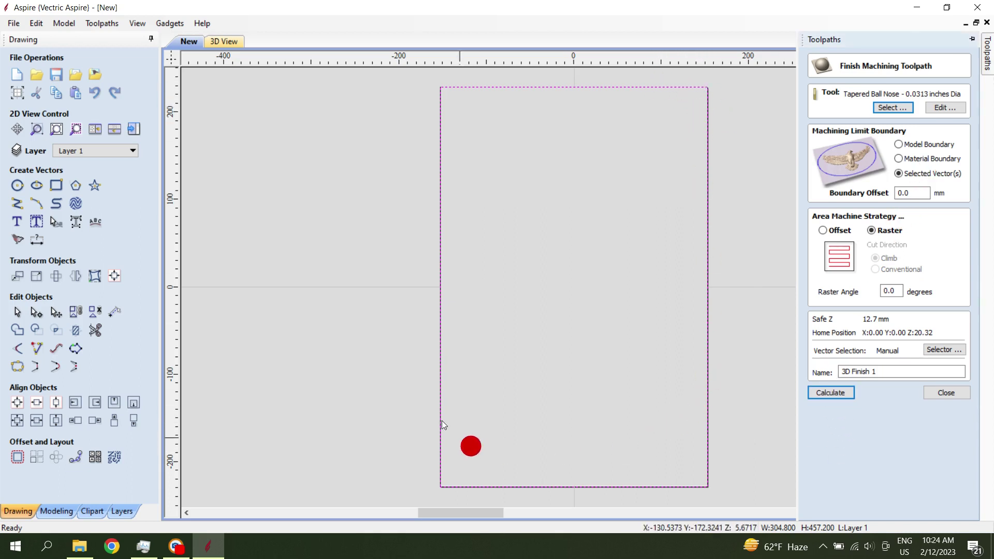
click(830, 393)
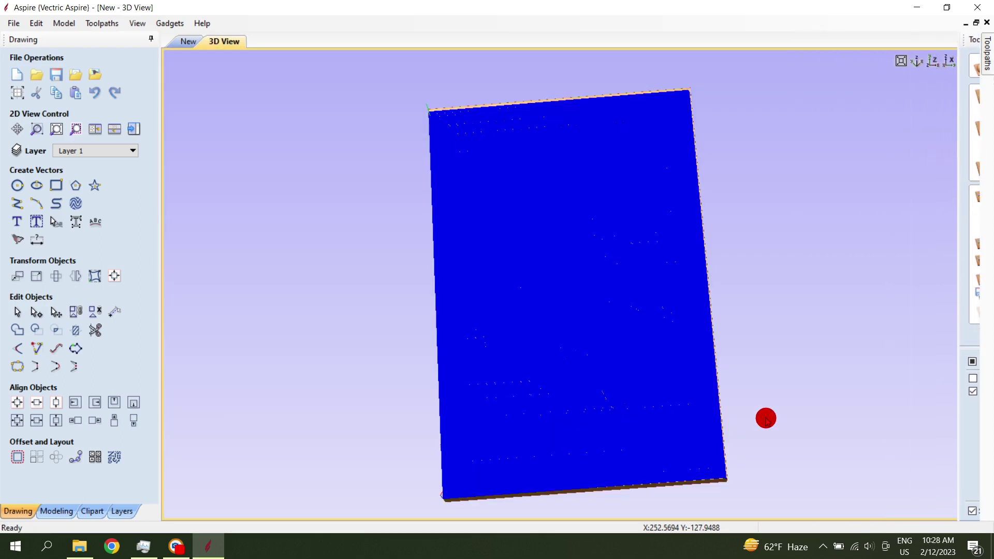
- Preview the finish toolpath's cut in the material and examine the carved elephants' detail up close
click(988, 57)
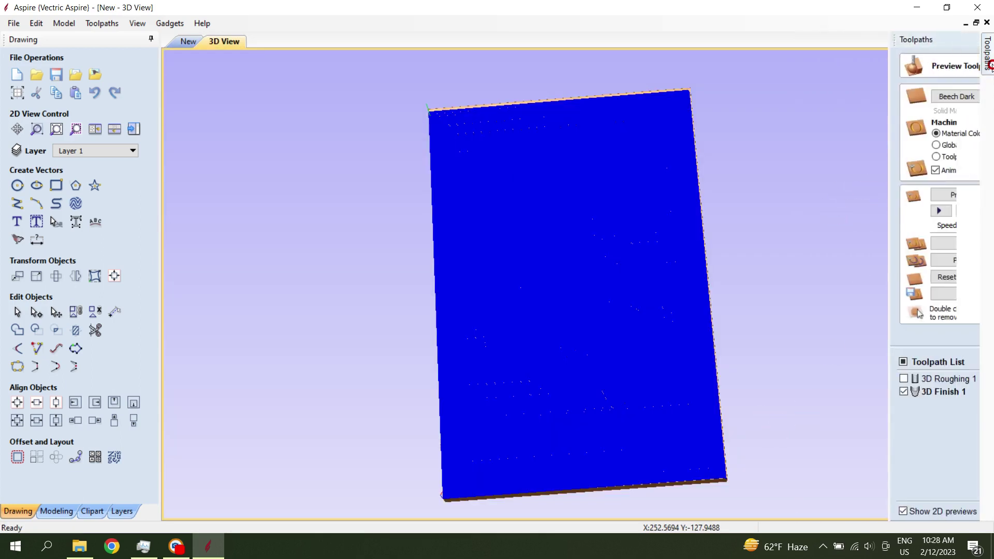
click(850, 213)
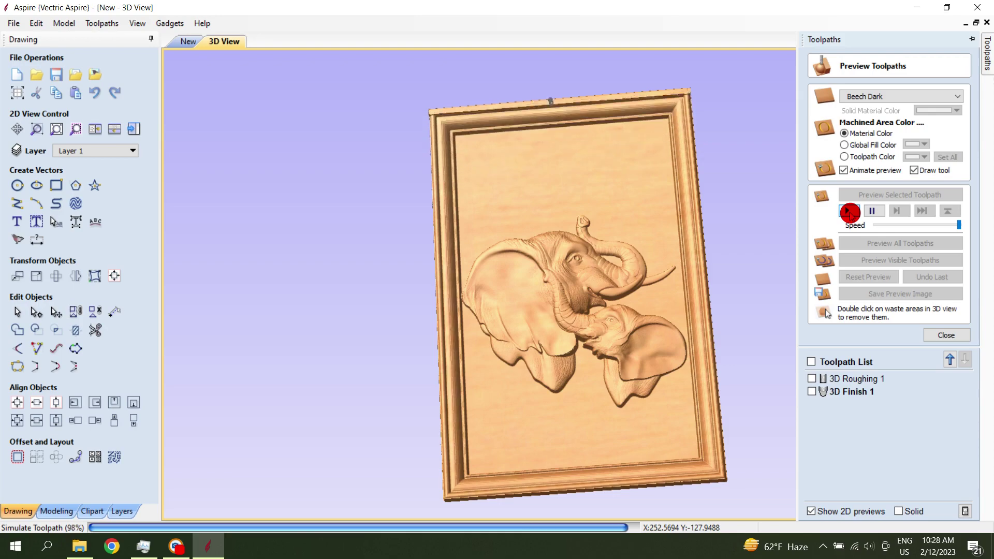
click(945, 336)
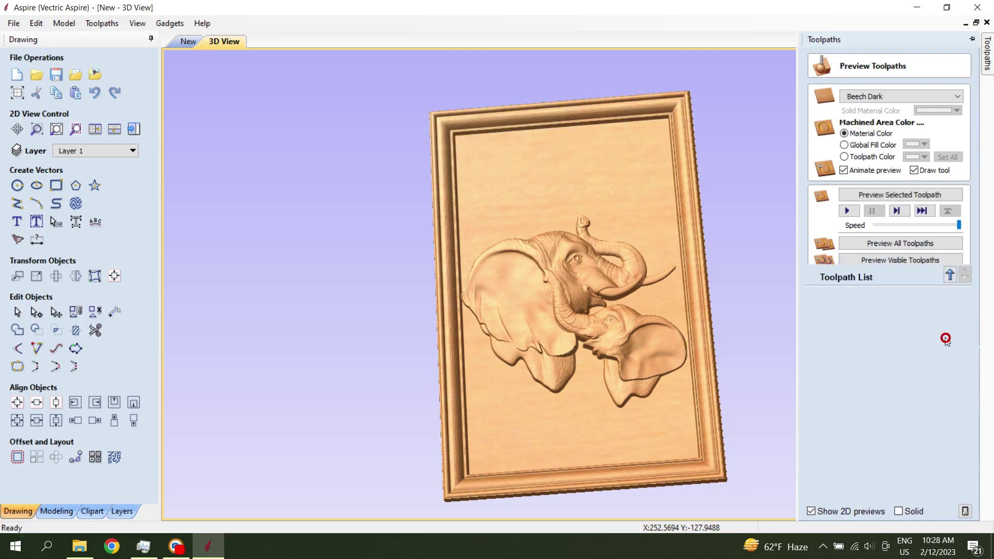
scroll(608, 318, up, 3)
drag(608, 317, 595, 224)
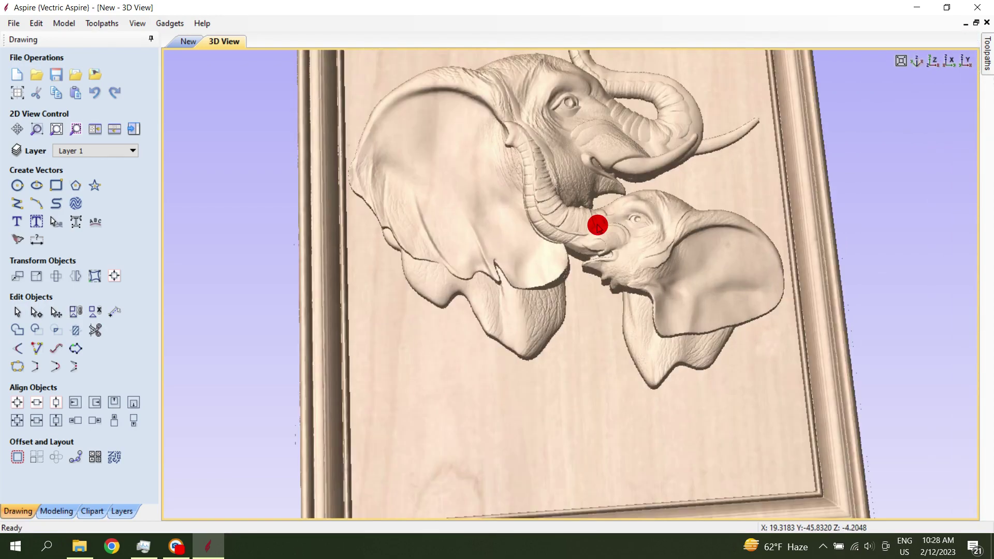
scroll(595, 224, down, 3)
drag(603, 299, 578, 332)
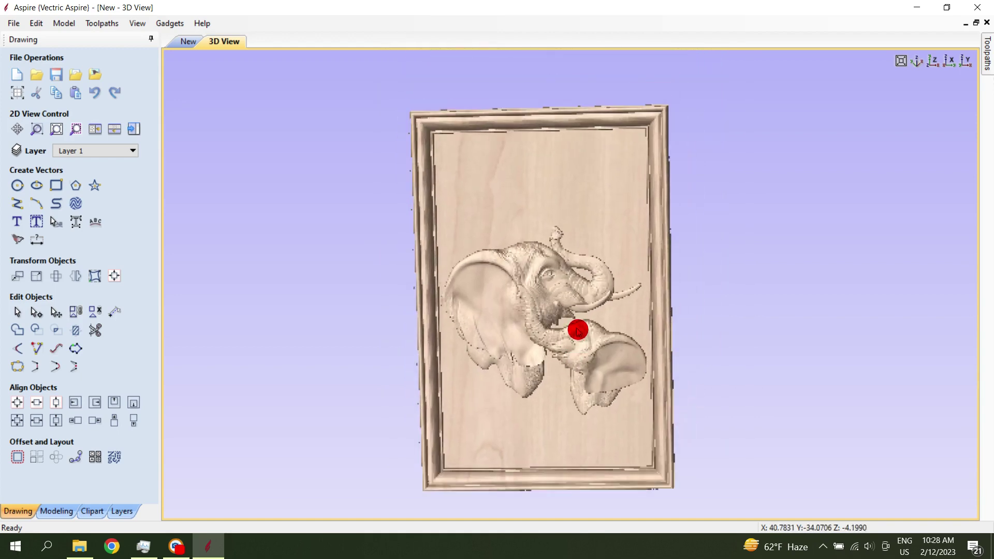
- Start an outside 2D profile toolpath on the rectangle vector with a cut depth of 31 mm
click(185, 37)
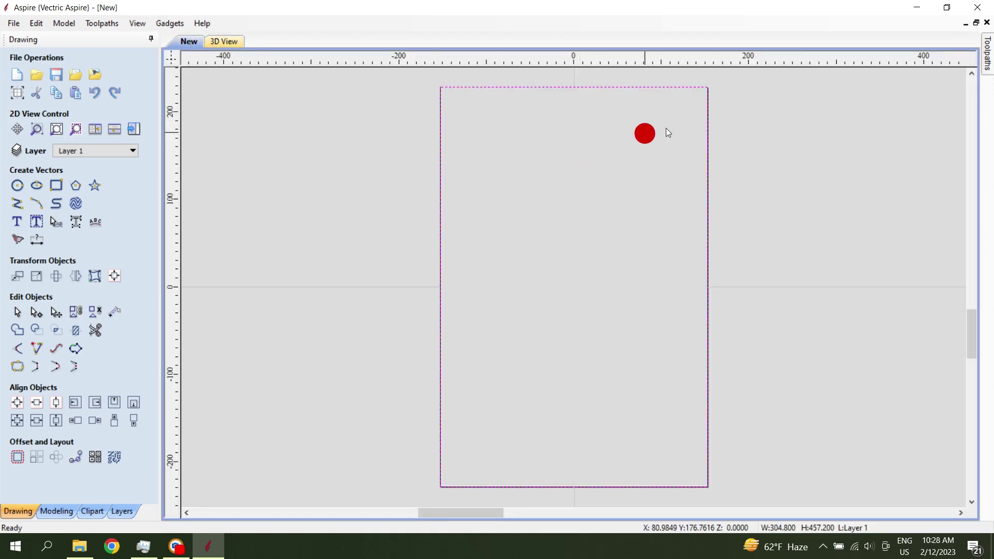
click(679, 88)
scroll(686, 185, up, 1)
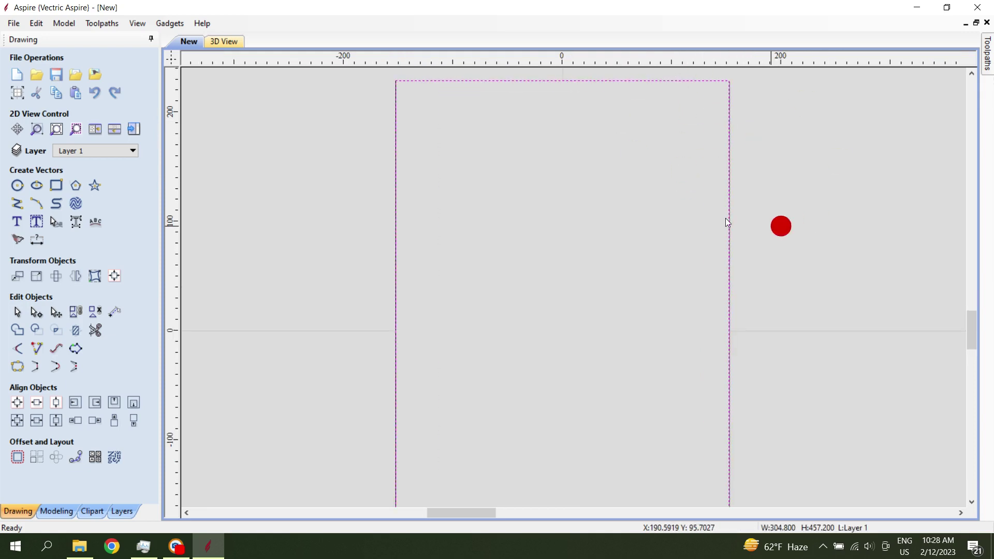
scroll(733, 198, down, 2)
click(985, 65)
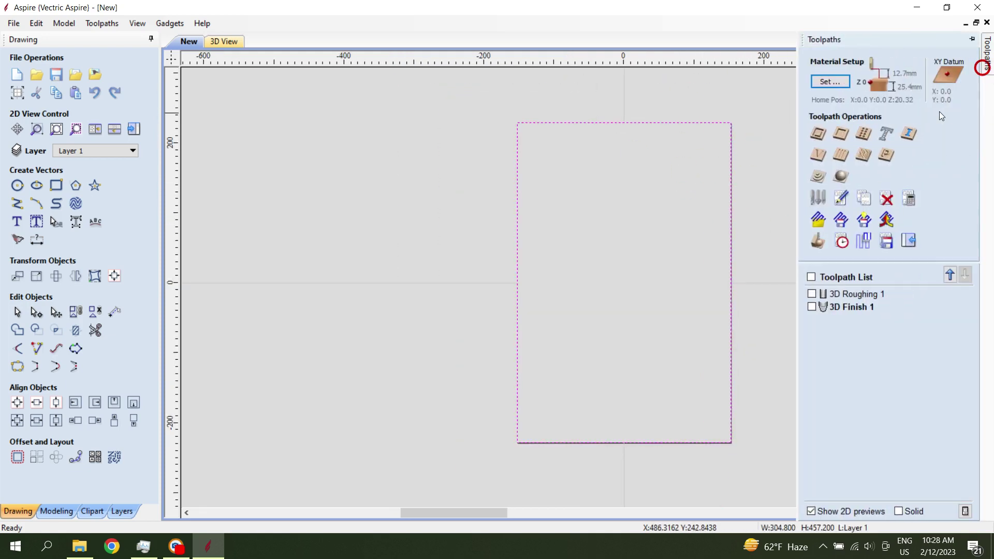
click(820, 151)
click(897, 121)
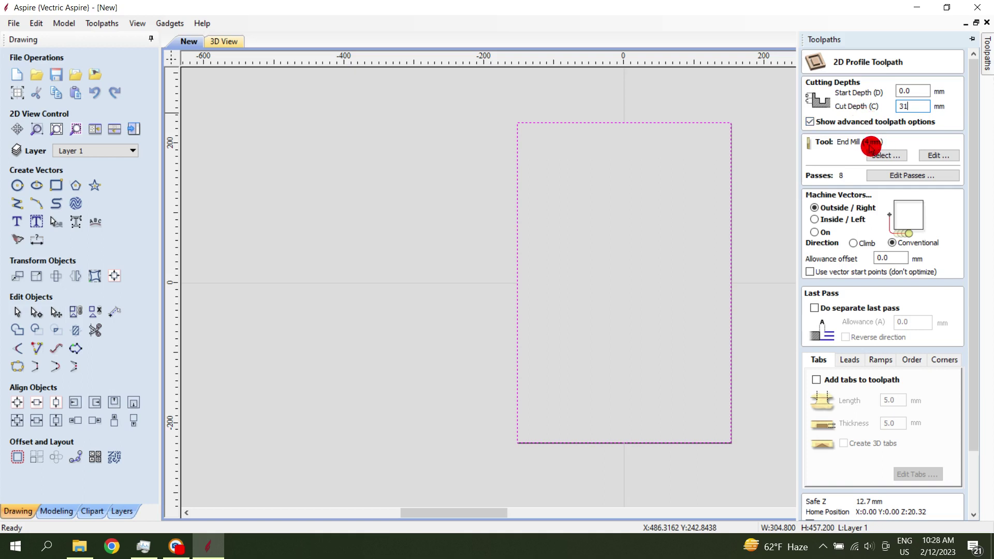
- Check the 4 mm end mill's diameter, pass depth, feed rate and plunge rate for the profile toolpath
click(930, 159)
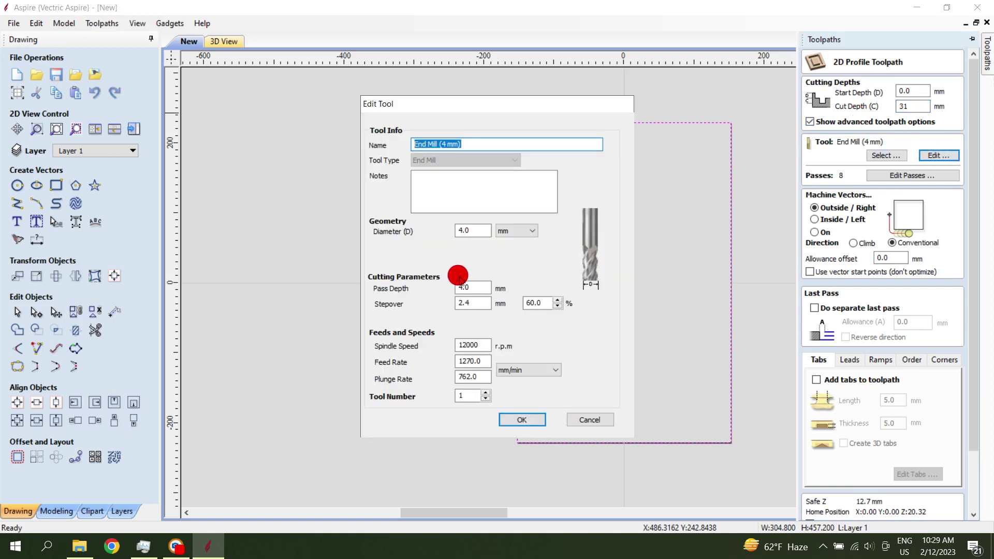
double_click(477, 286)
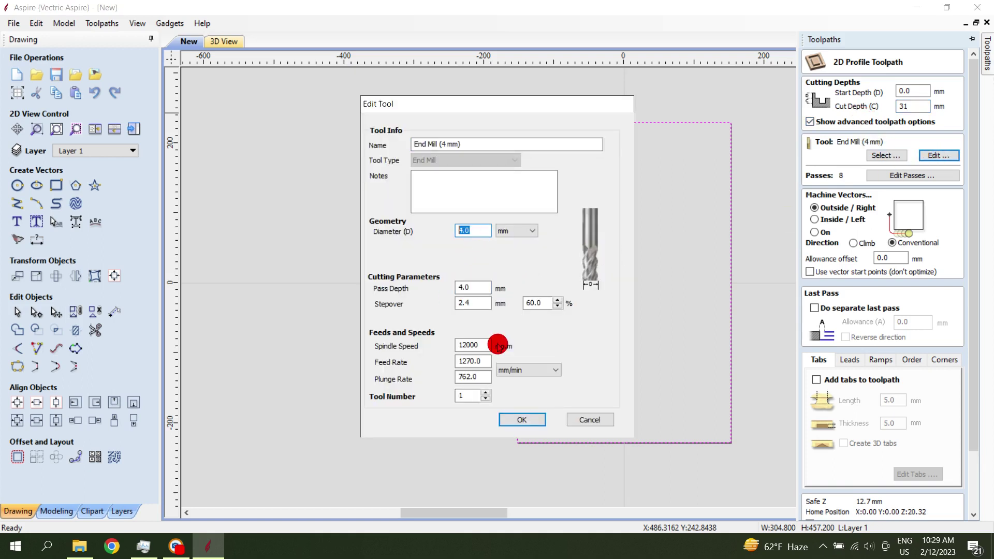
double_click(459, 378)
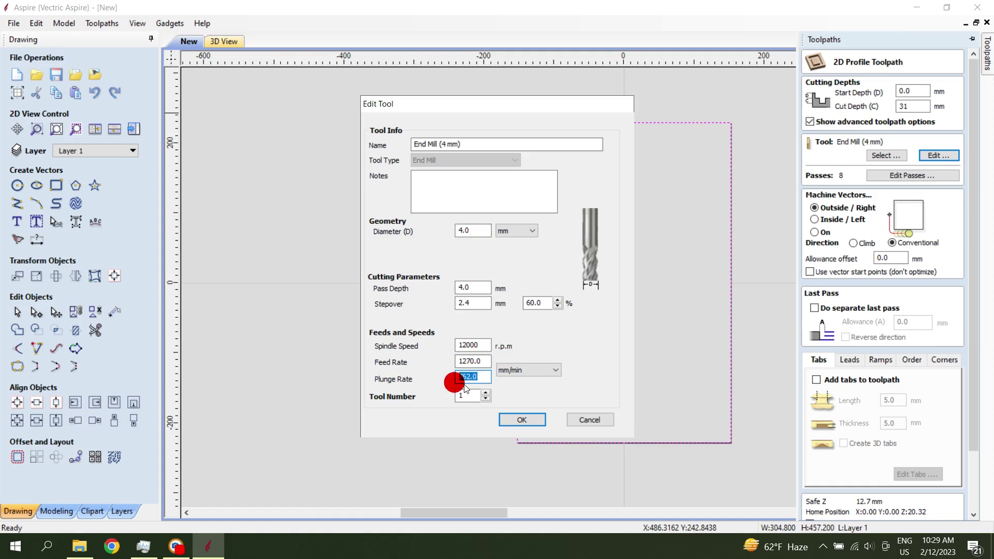
click(522, 419)
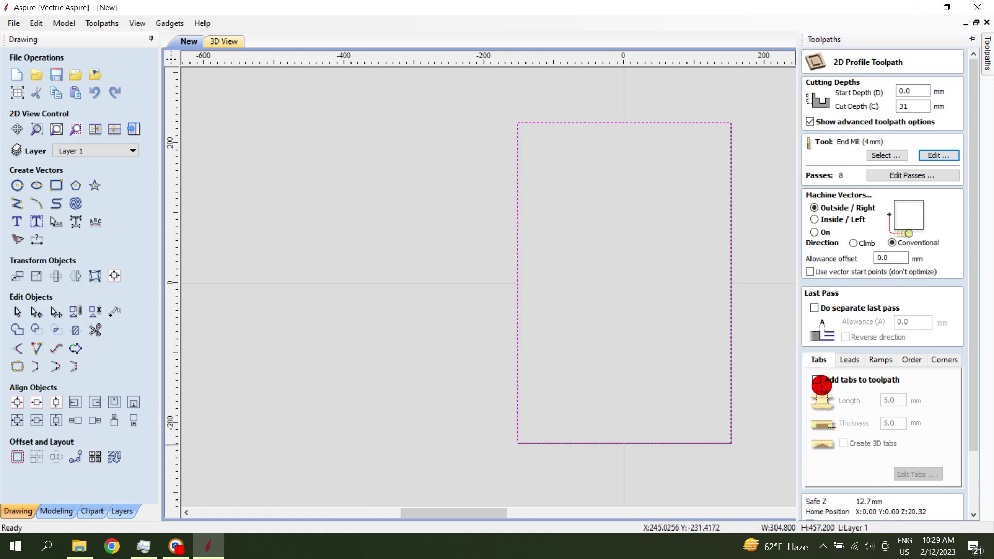
- Add tabs to the profile toolpath, placing two along the rectangle's upper edge and two along its lower edge
click(816, 380)
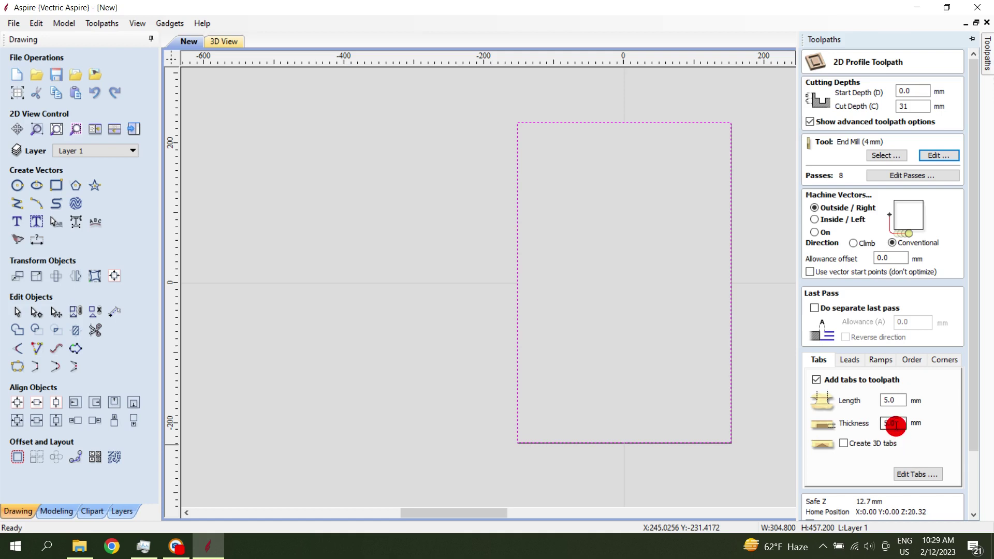
click(915, 472)
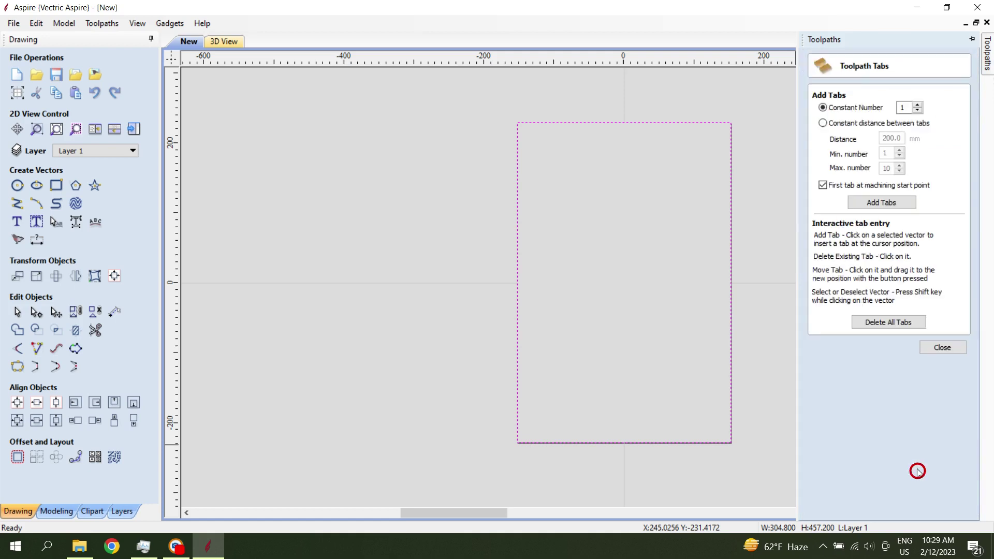
click(550, 123)
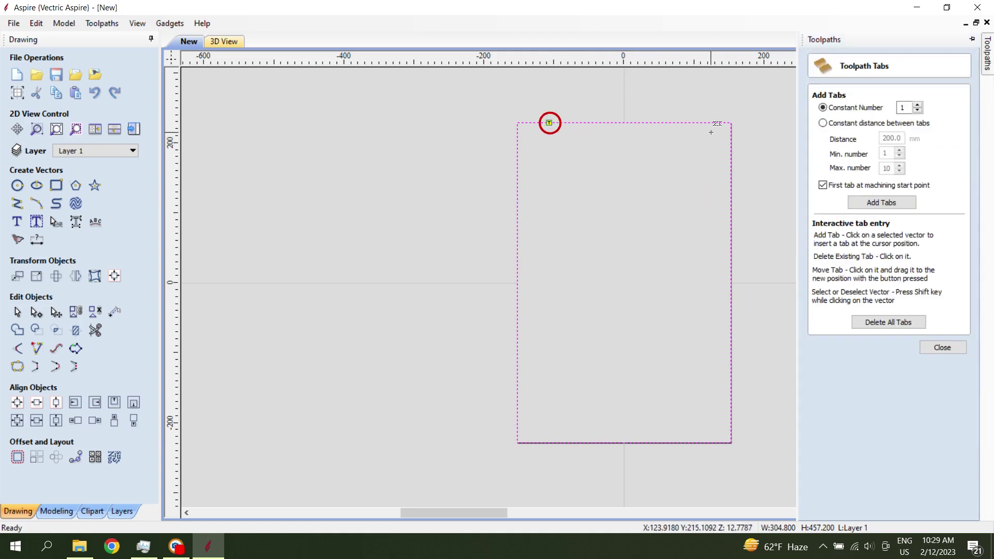
click(706, 123)
click(550, 442)
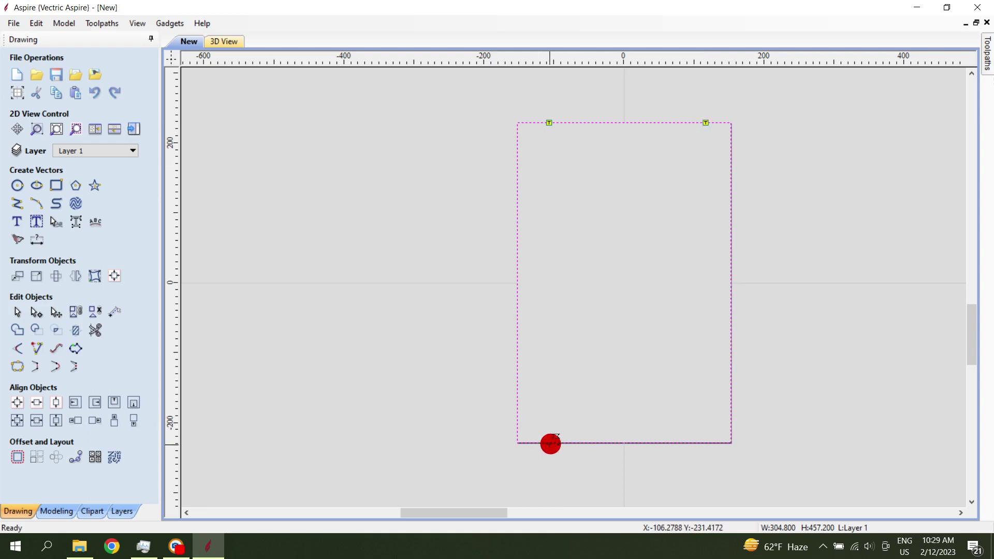
click(703, 443)
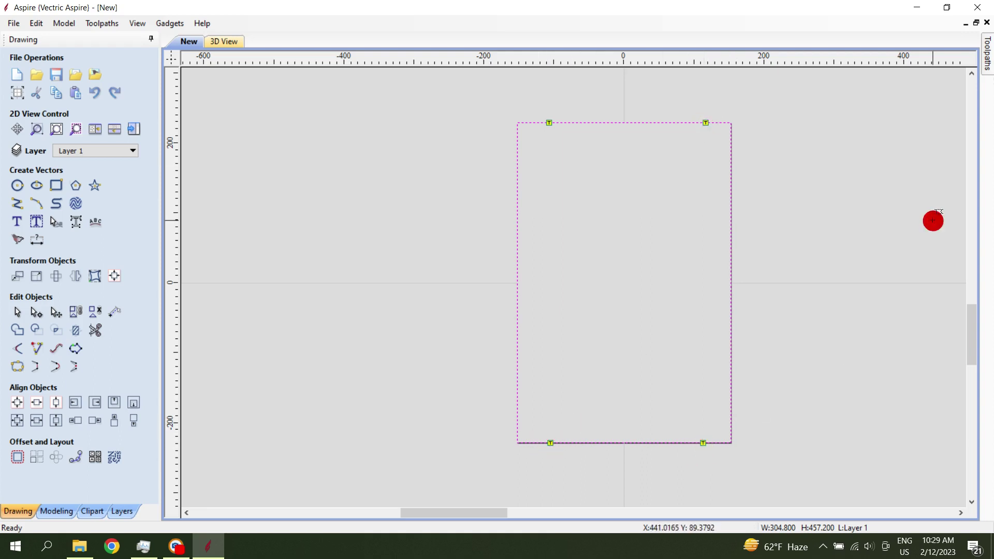
mouse_move(984, 66)
click(943, 348)
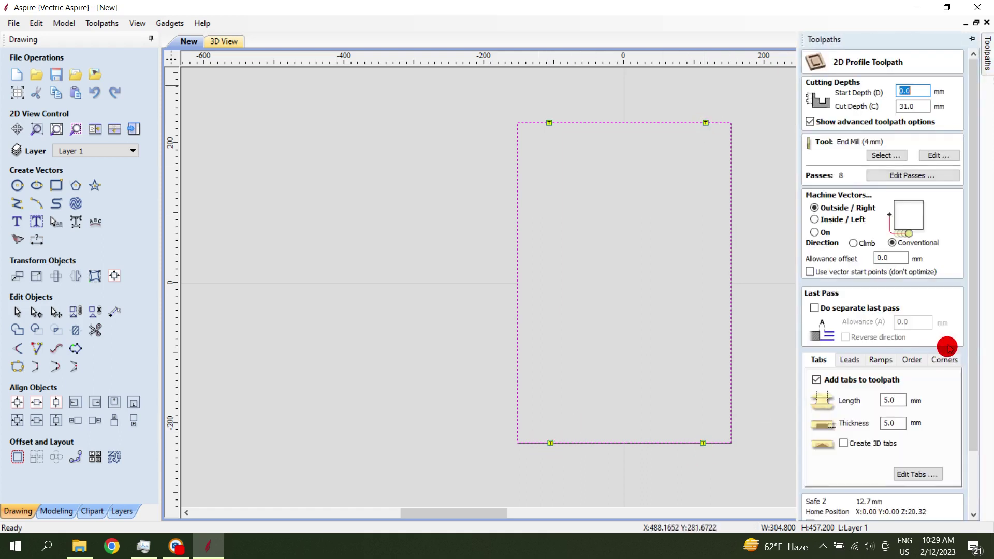
- Calculate the profile toolpath, allowing it to cut through the material, and preview its cut
scroll(961, 342, down, 3)
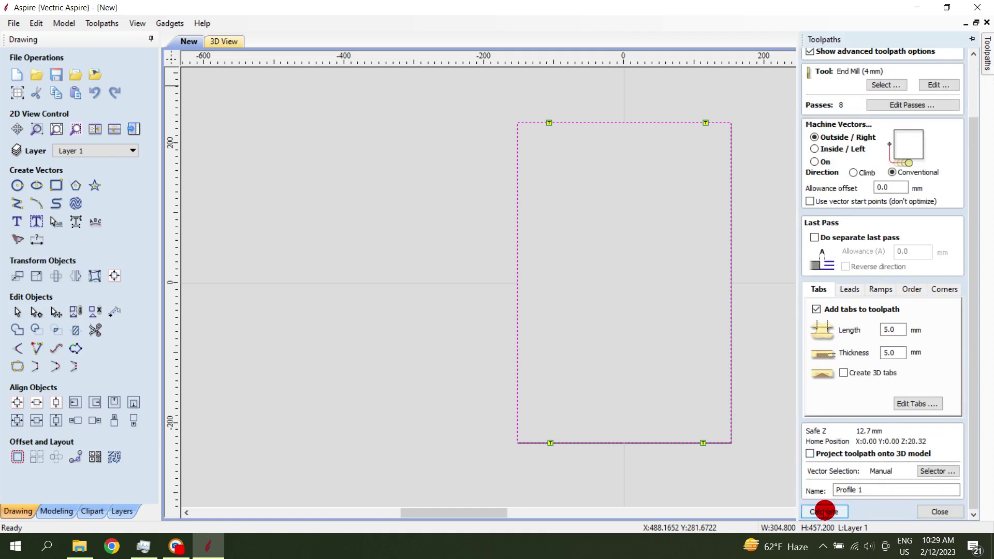
click(818, 511)
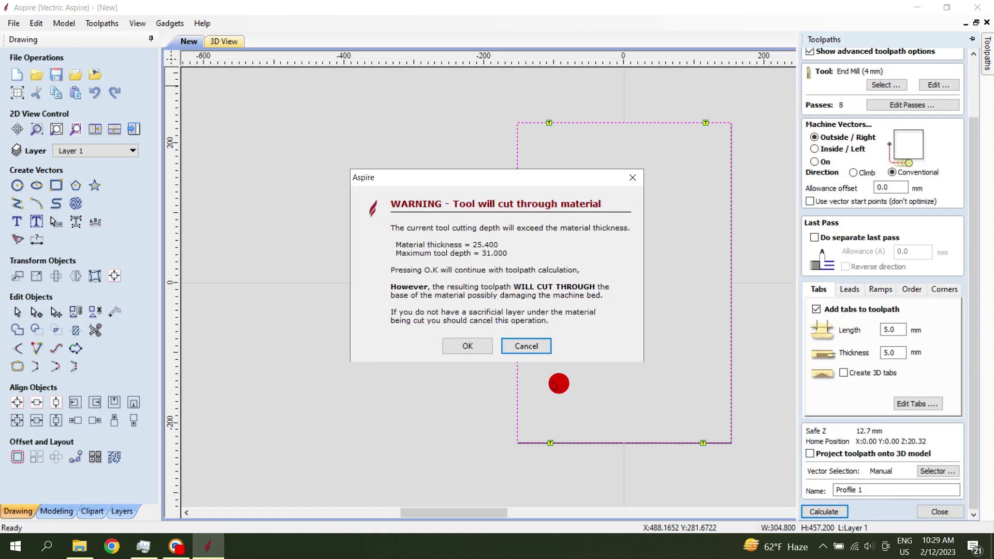
click(468, 346)
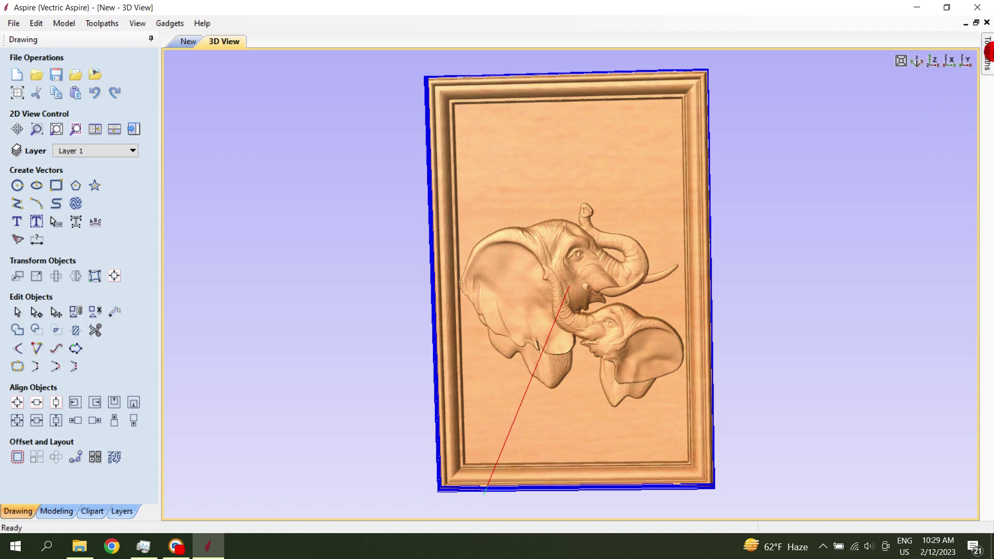
mouse_move(987, 55)
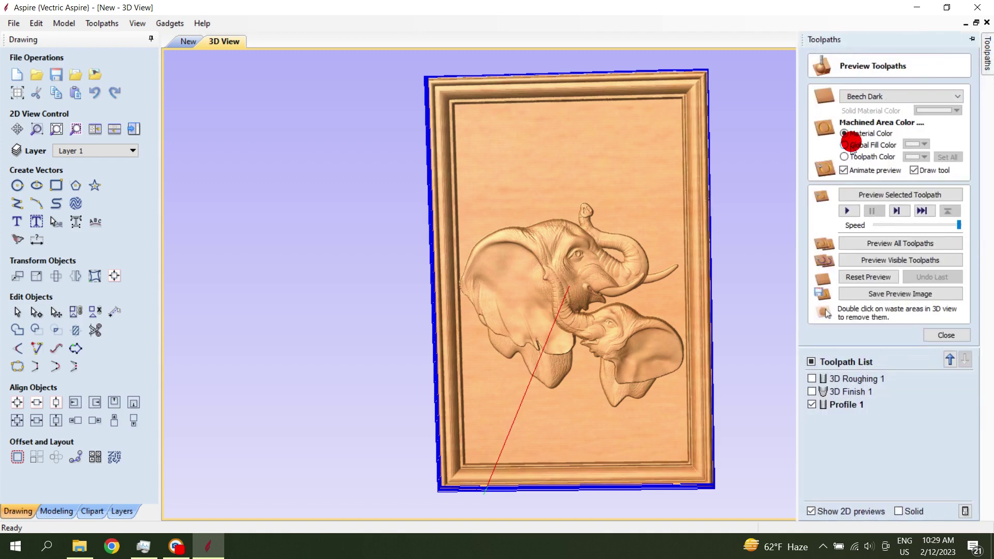
click(850, 207)
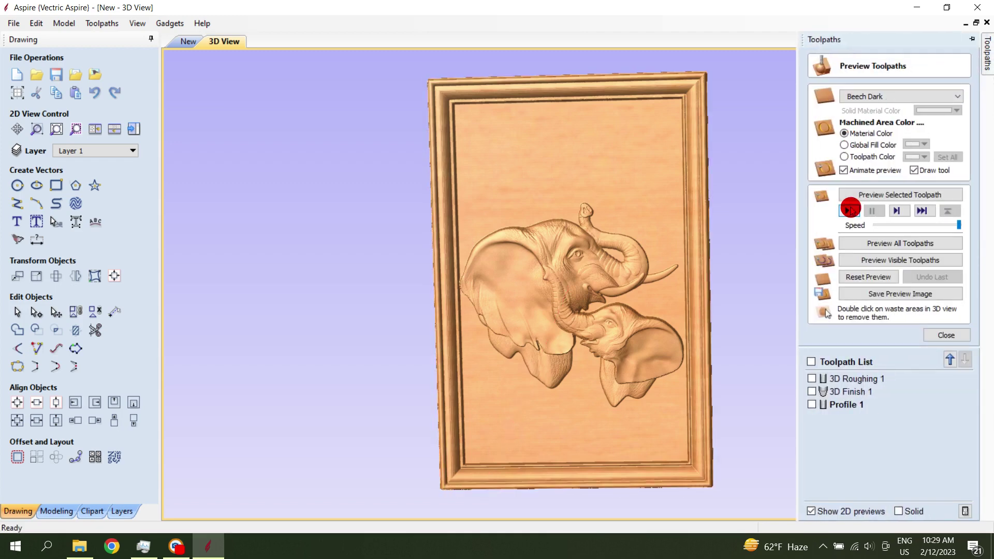
- Rename the profile toolpath as "outside cut"
right_click(846, 405)
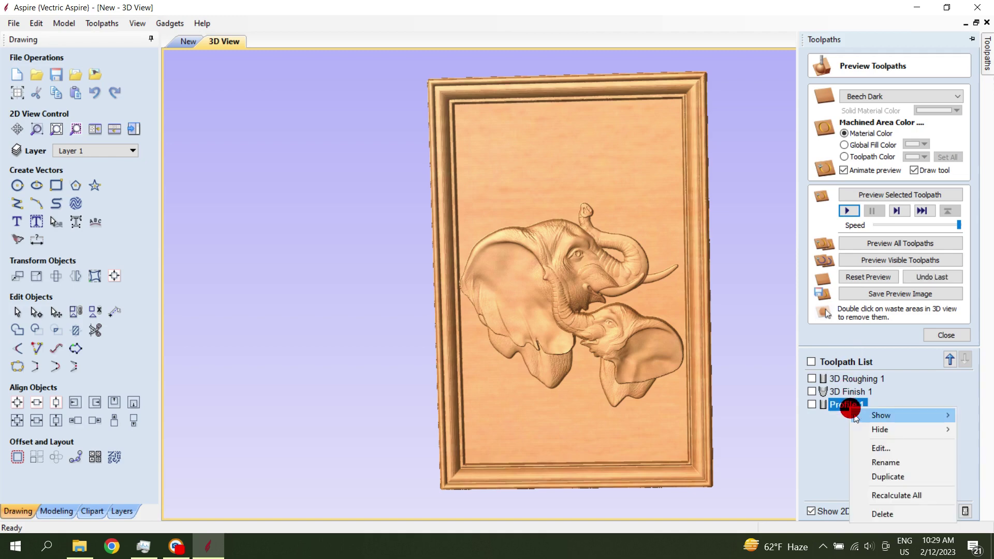
click(872, 463)
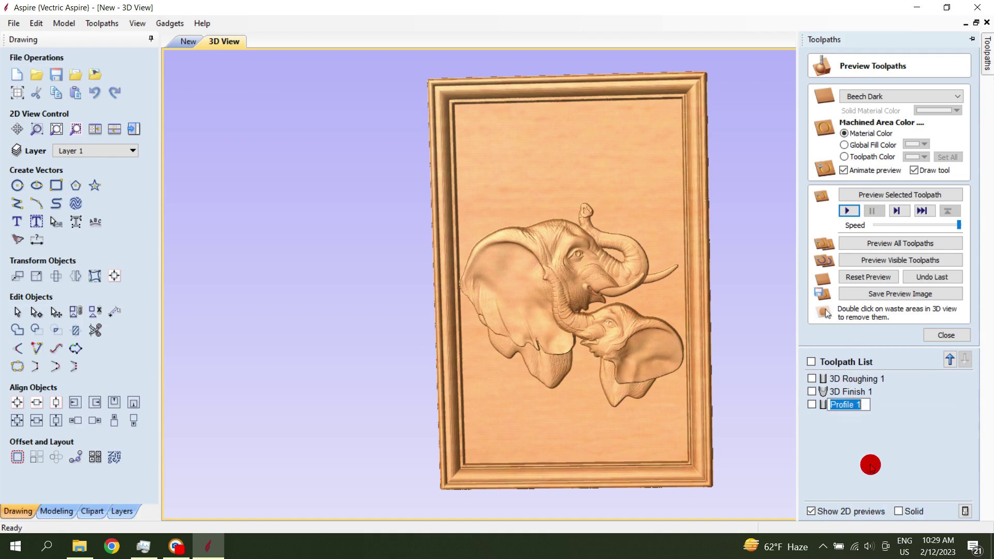
text(outside cut)
key(Return)
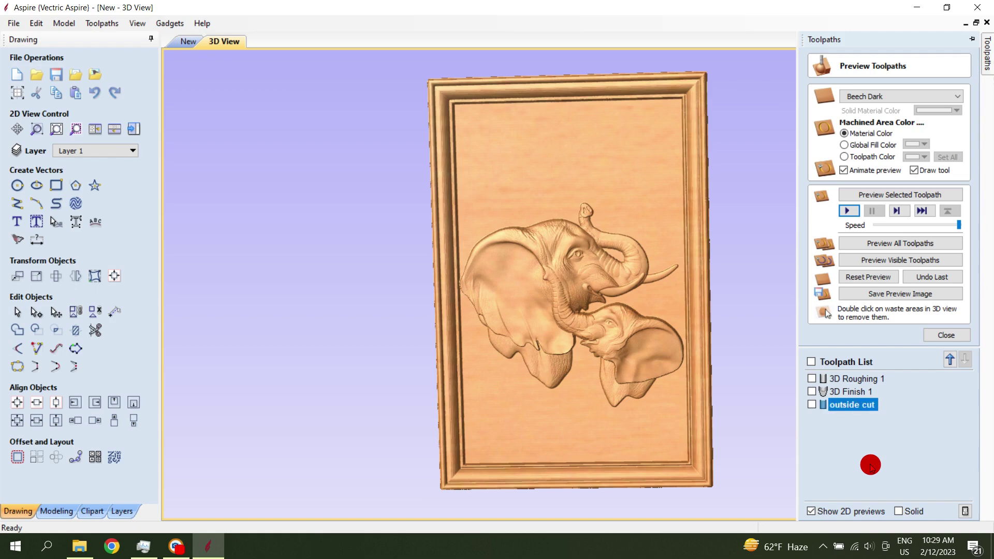
- Close the toolpath preview and review the outside cut profile toolpath's depth, tool and tab settings
click(951, 335)
click(862, 324)
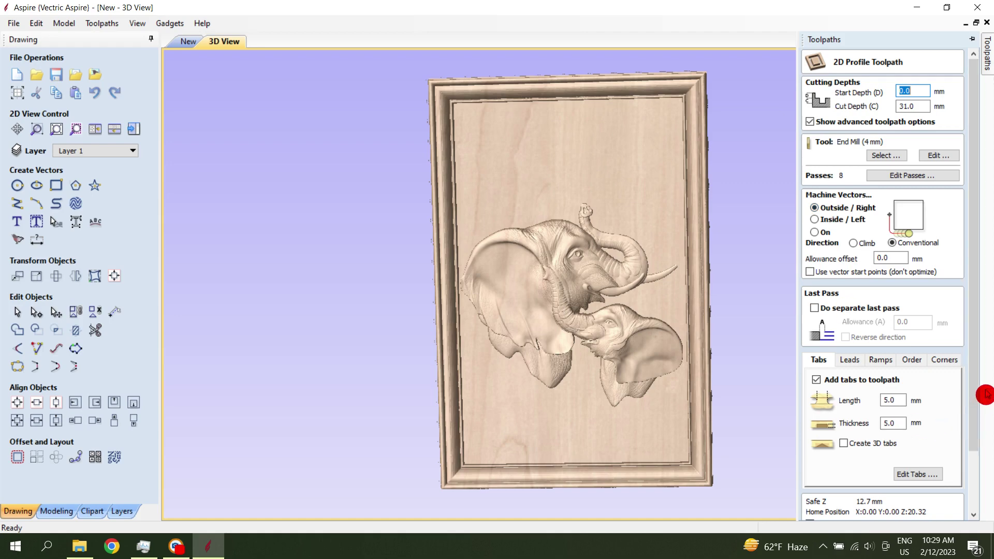
scroll(976, 395, down, 3)
click(923, 511)
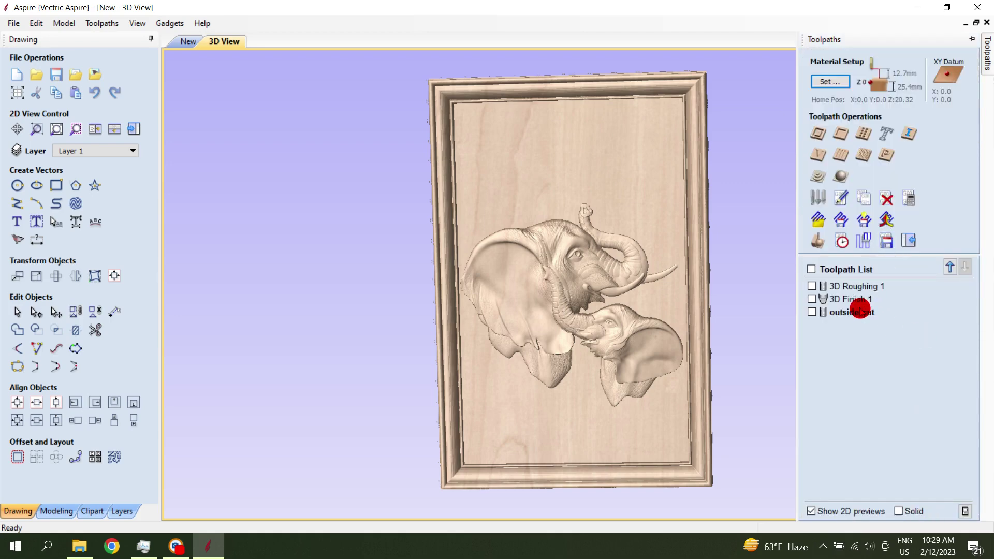
- Save the outside cut toolpath as "outside cut" in the Elephants folder, using the Mach2/3 ATC Arcs (mm) post processor
click(861, 311)
click(884, 247)
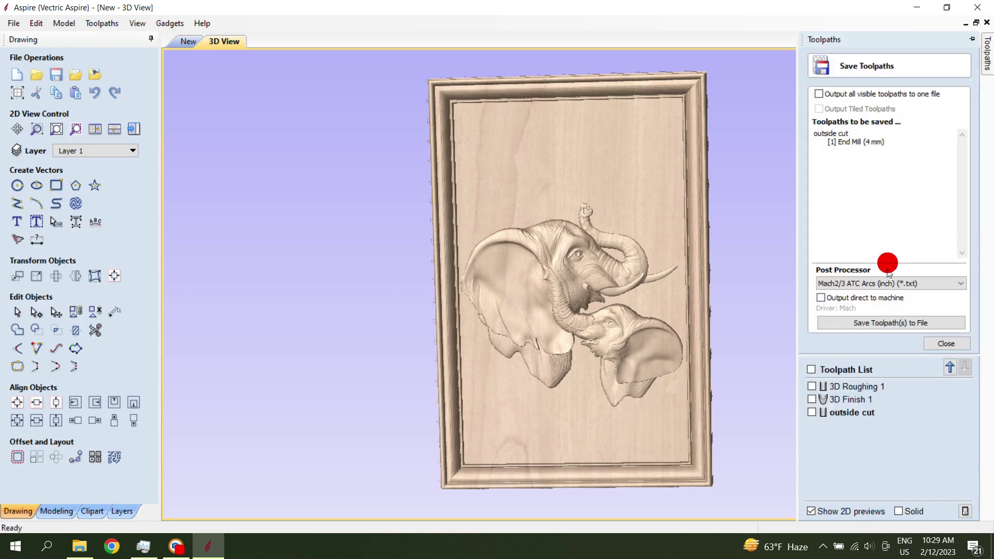
click(911, 284)
click(875, 303)
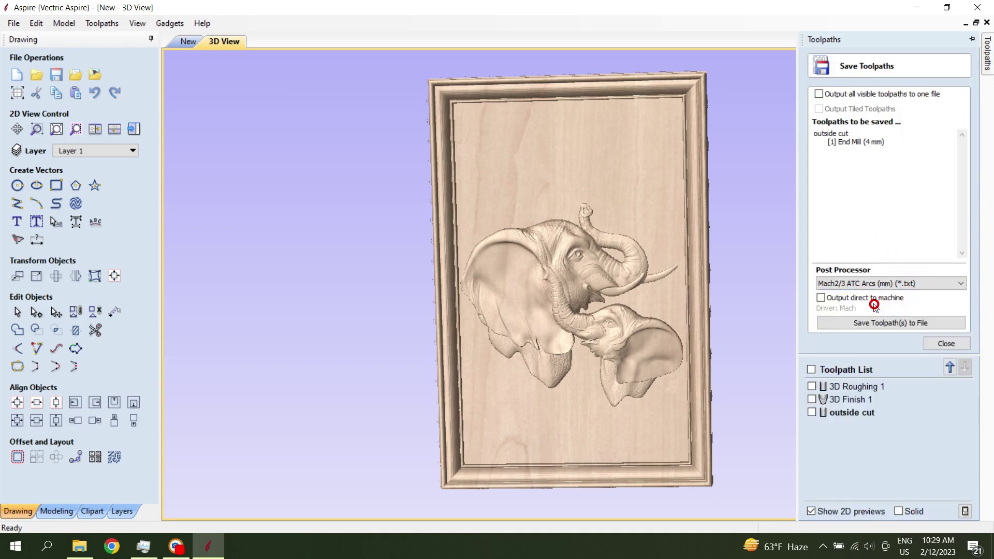
click(885, 322)
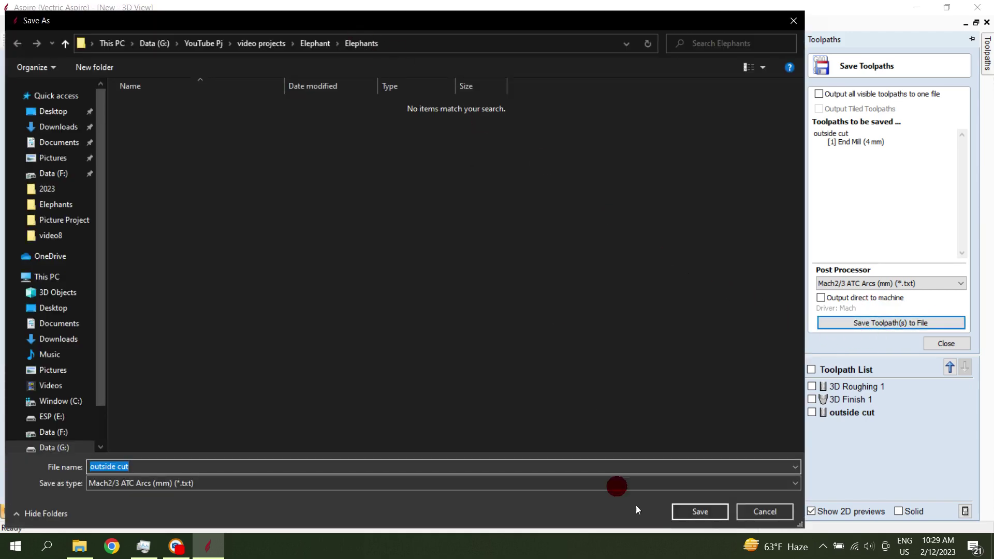
click(700, 512)
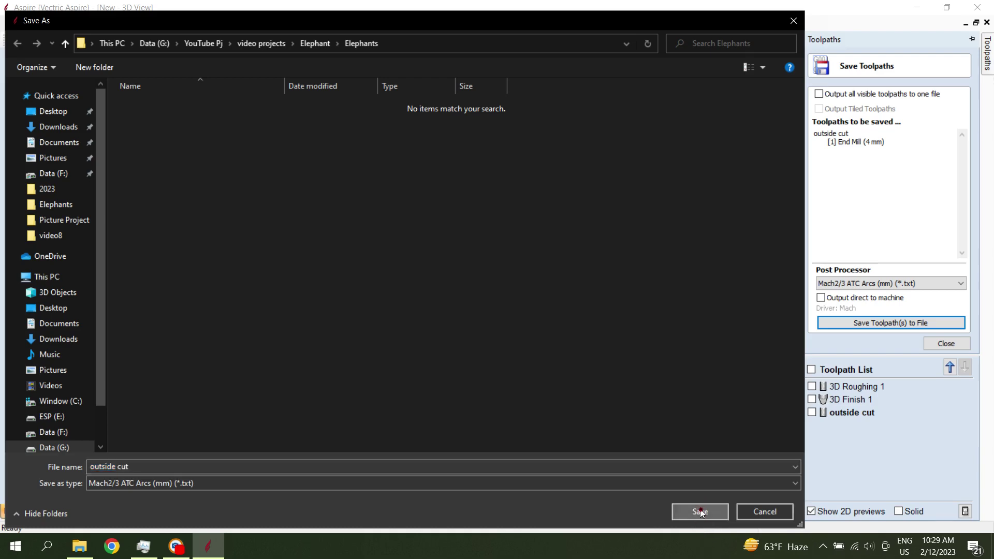
- Save the roughing toolpath as "3D Roughing 1" in the Elephants folder with the same post processor
click(859, 388)
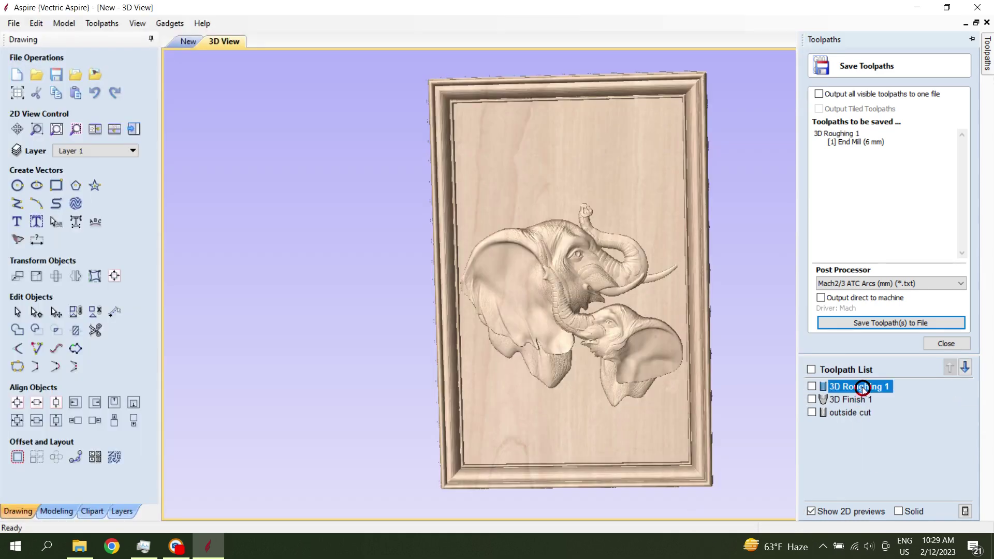
click(900, 325)
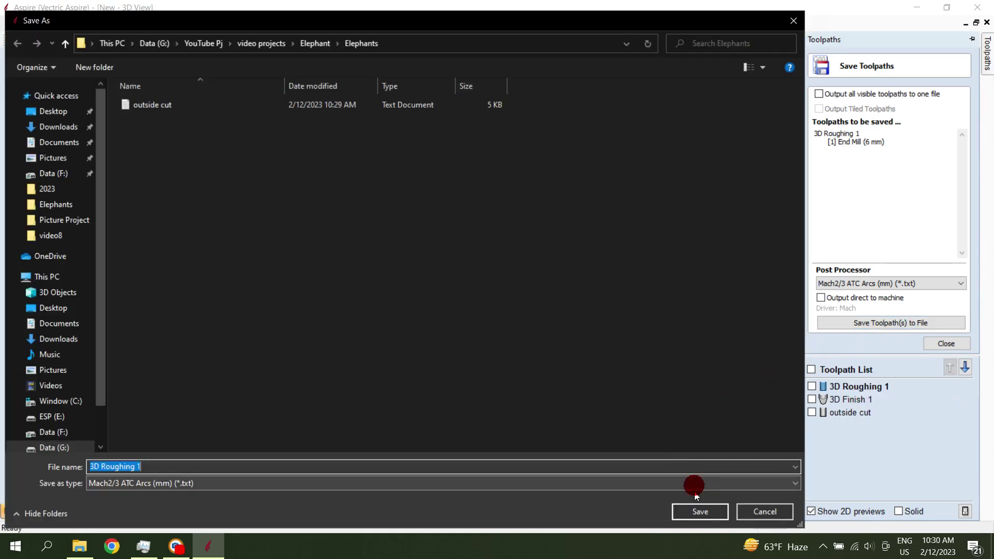
click(696, 511)
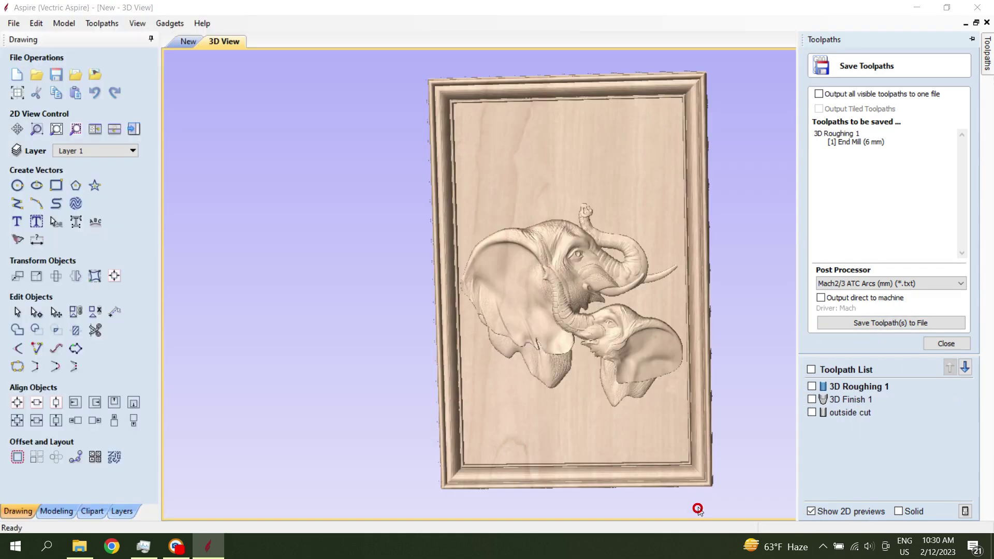
- Save the 3D Finish 1 toolpath to a file with the same post processor and finish saving toolpaths
click(864, 401)
click(886, 323)
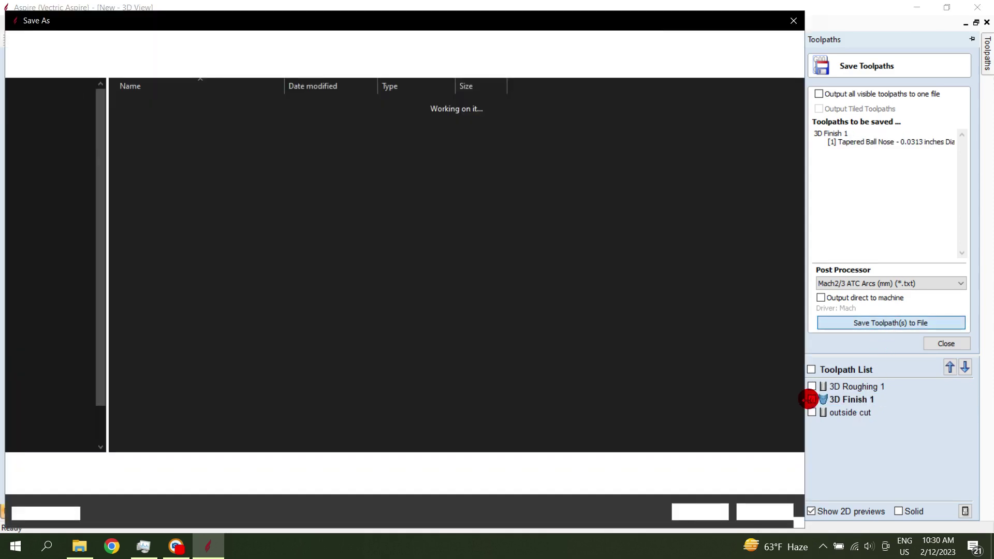
click(707, 506)
click(844, 379)
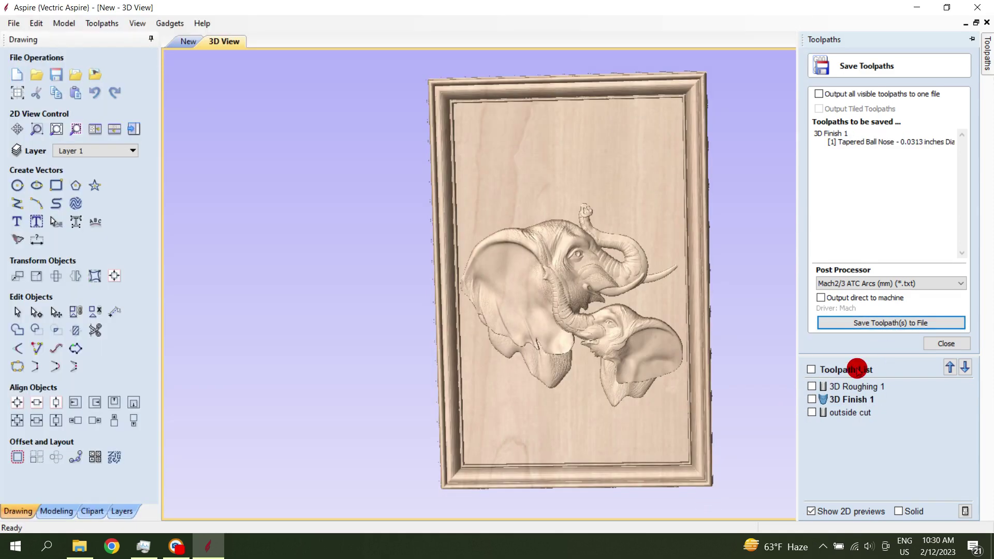
click(935, 343)
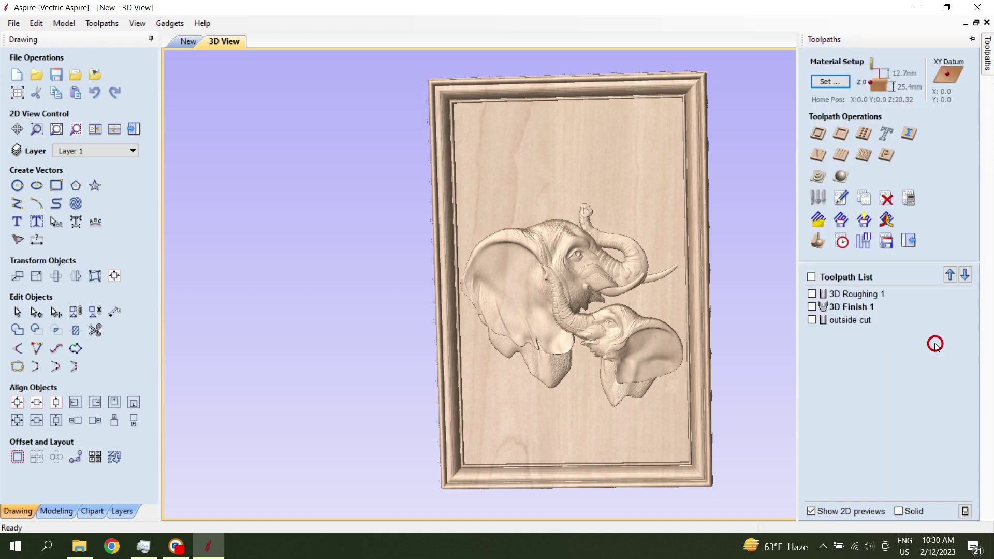
- Save the project under the new name "elephant final aspire v8" in the Elephants folder and close the program
click(14, 23)
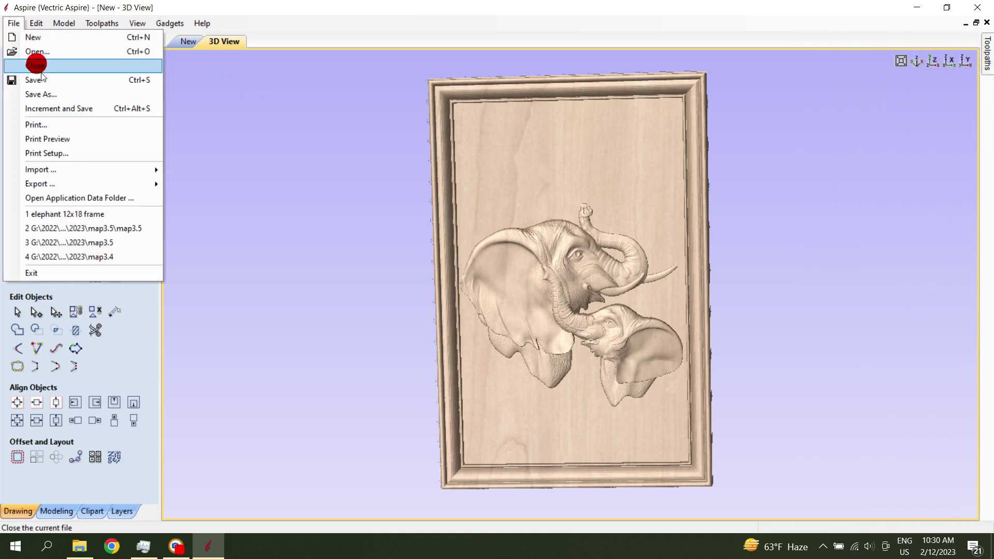
click(54, 94)
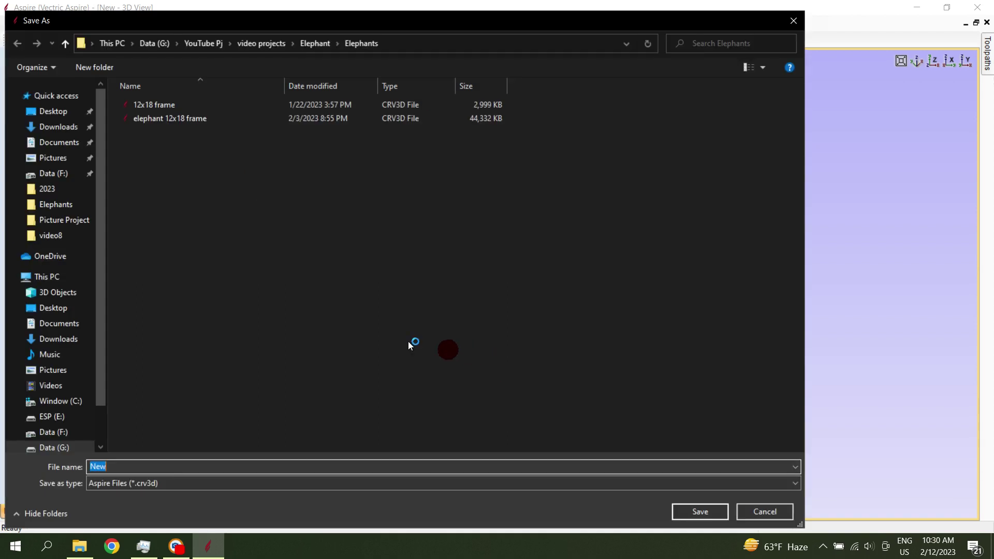
click(171, 119)
click(176, 468)
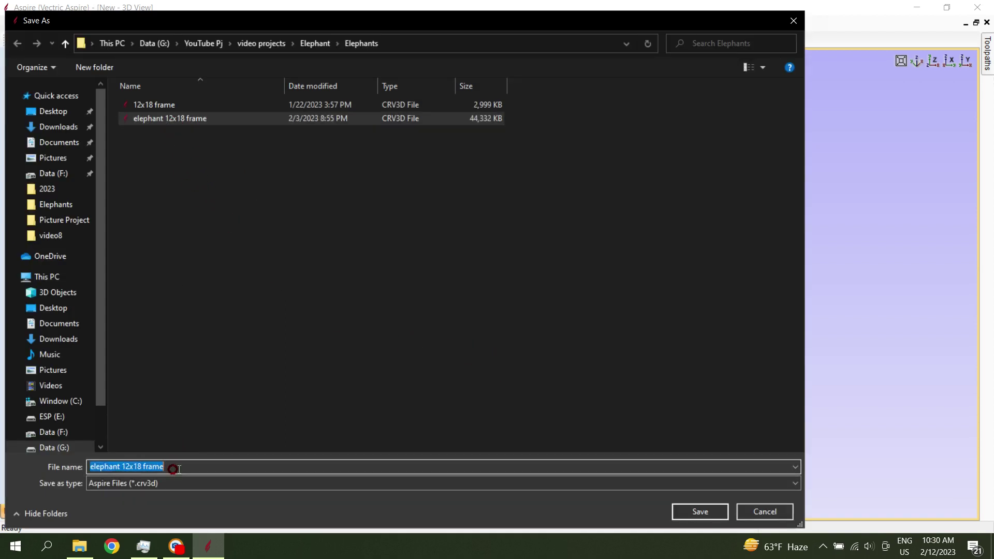
click(186, 469)
key(BackSpace)
key(BackSpace)
key(BackSpace)
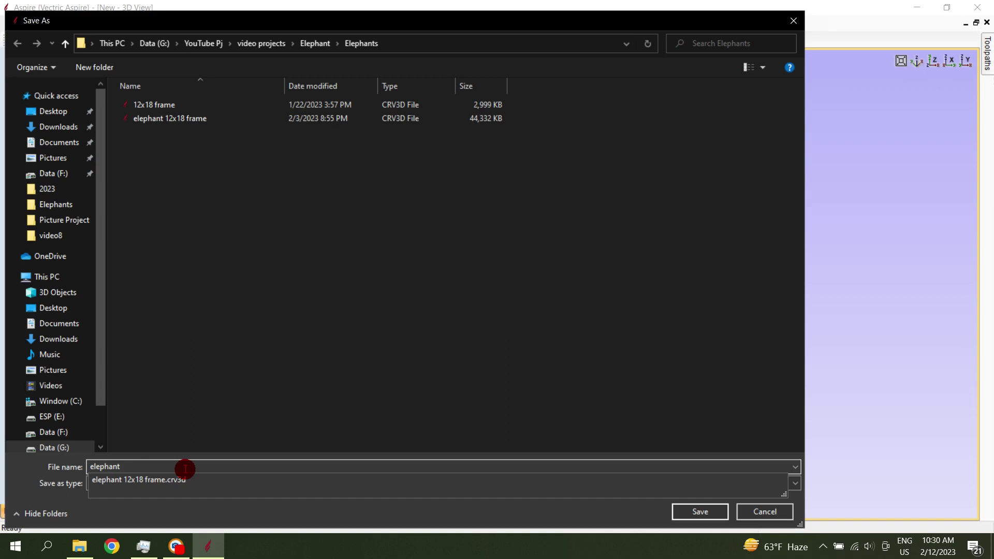
text(final aspire v8)
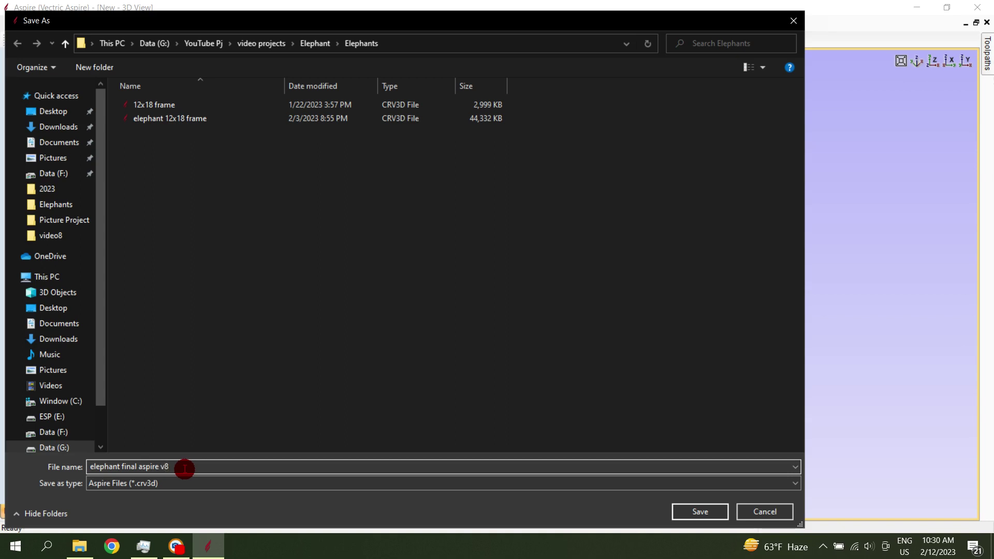
click(707, 510)
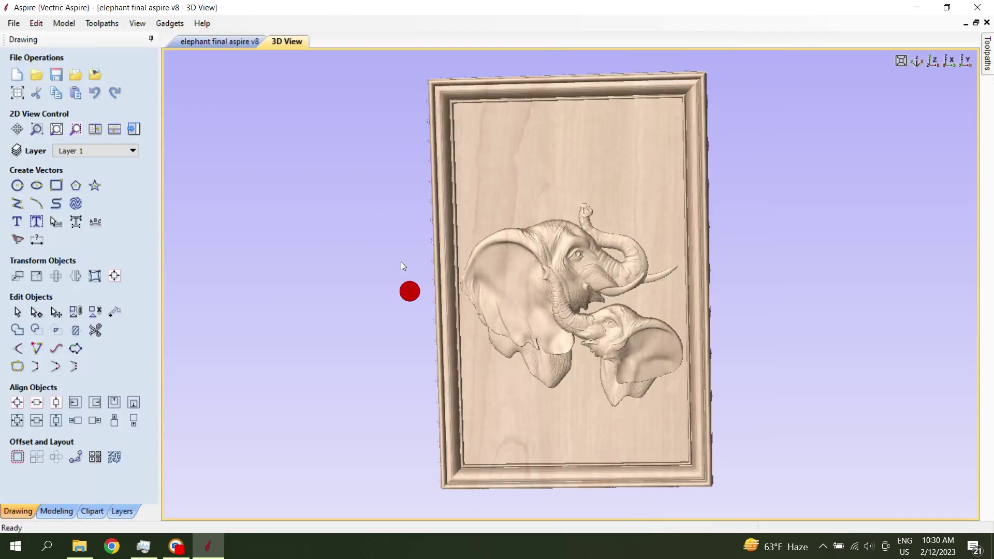
click(976, 13)
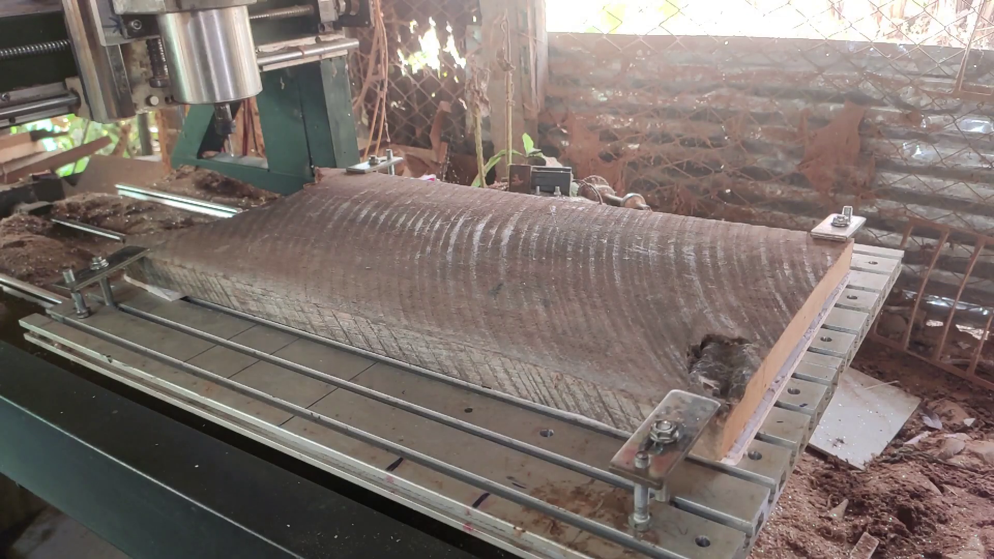